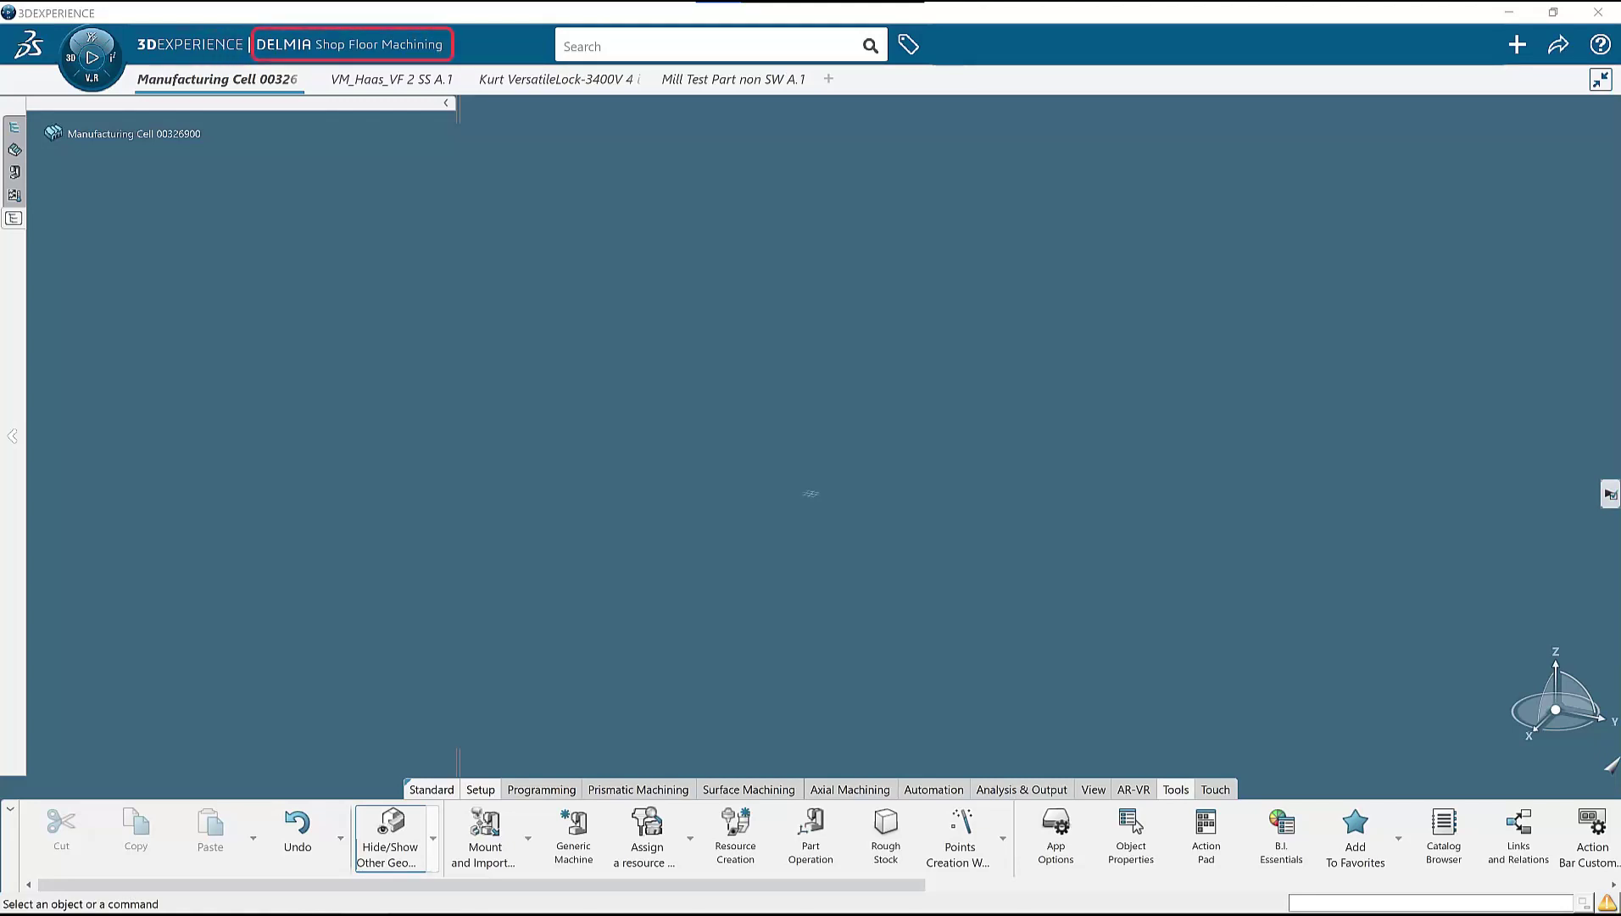
- Retitle the manufacturing cell 'Start to Toolpath MFG Cell' in its Properties and apply
right_click(121, 134)
left_click(154, 223)
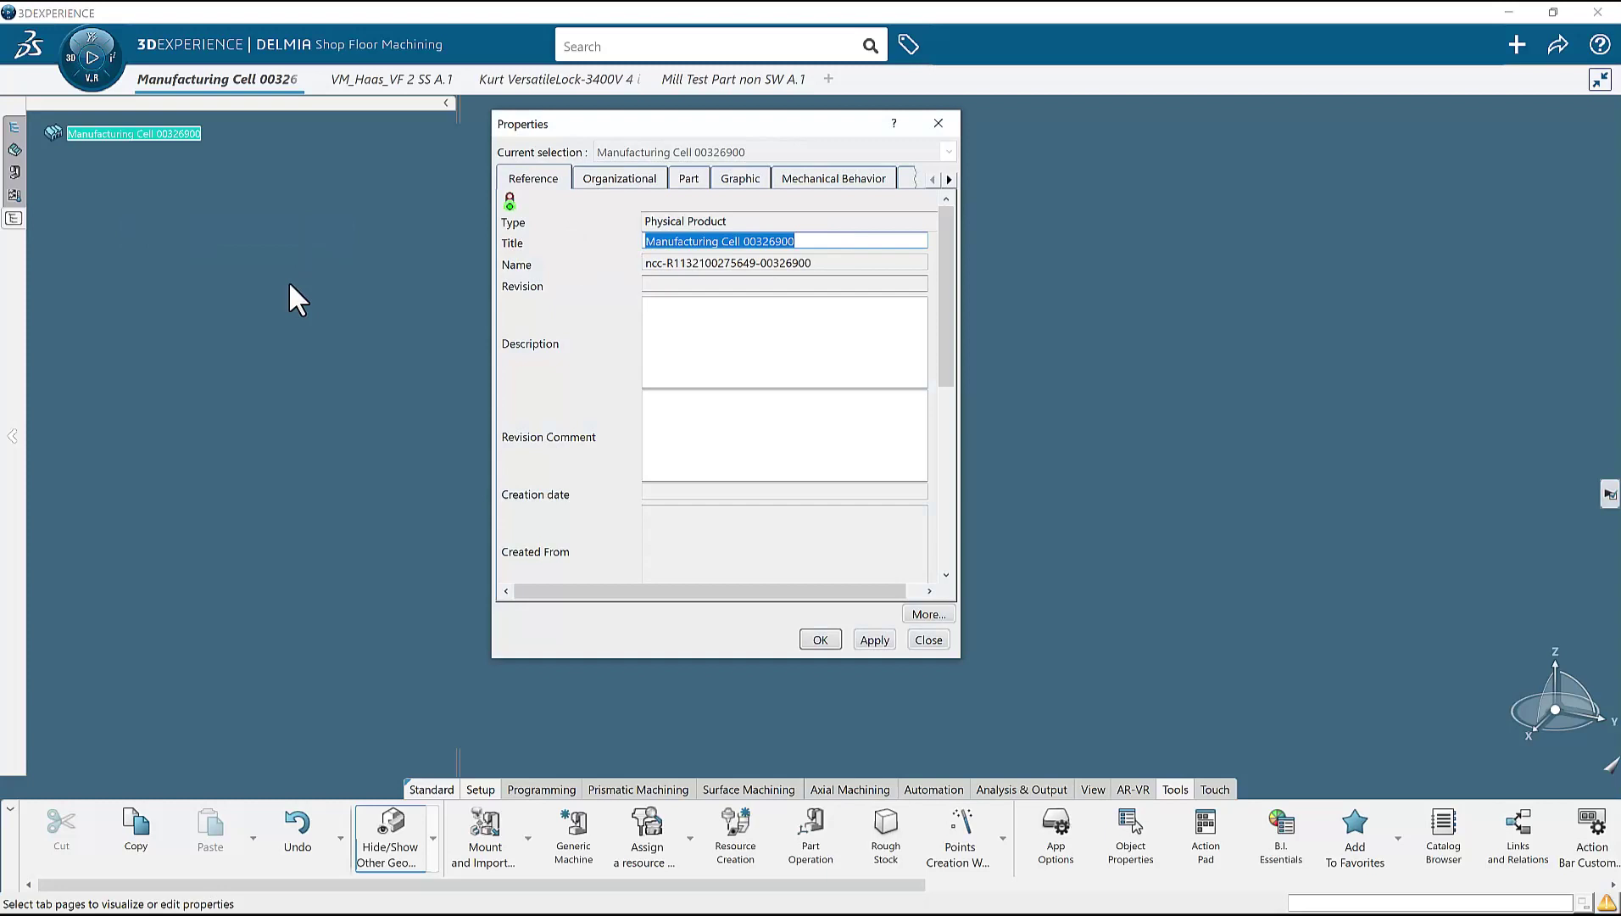
type("Start to Tool")
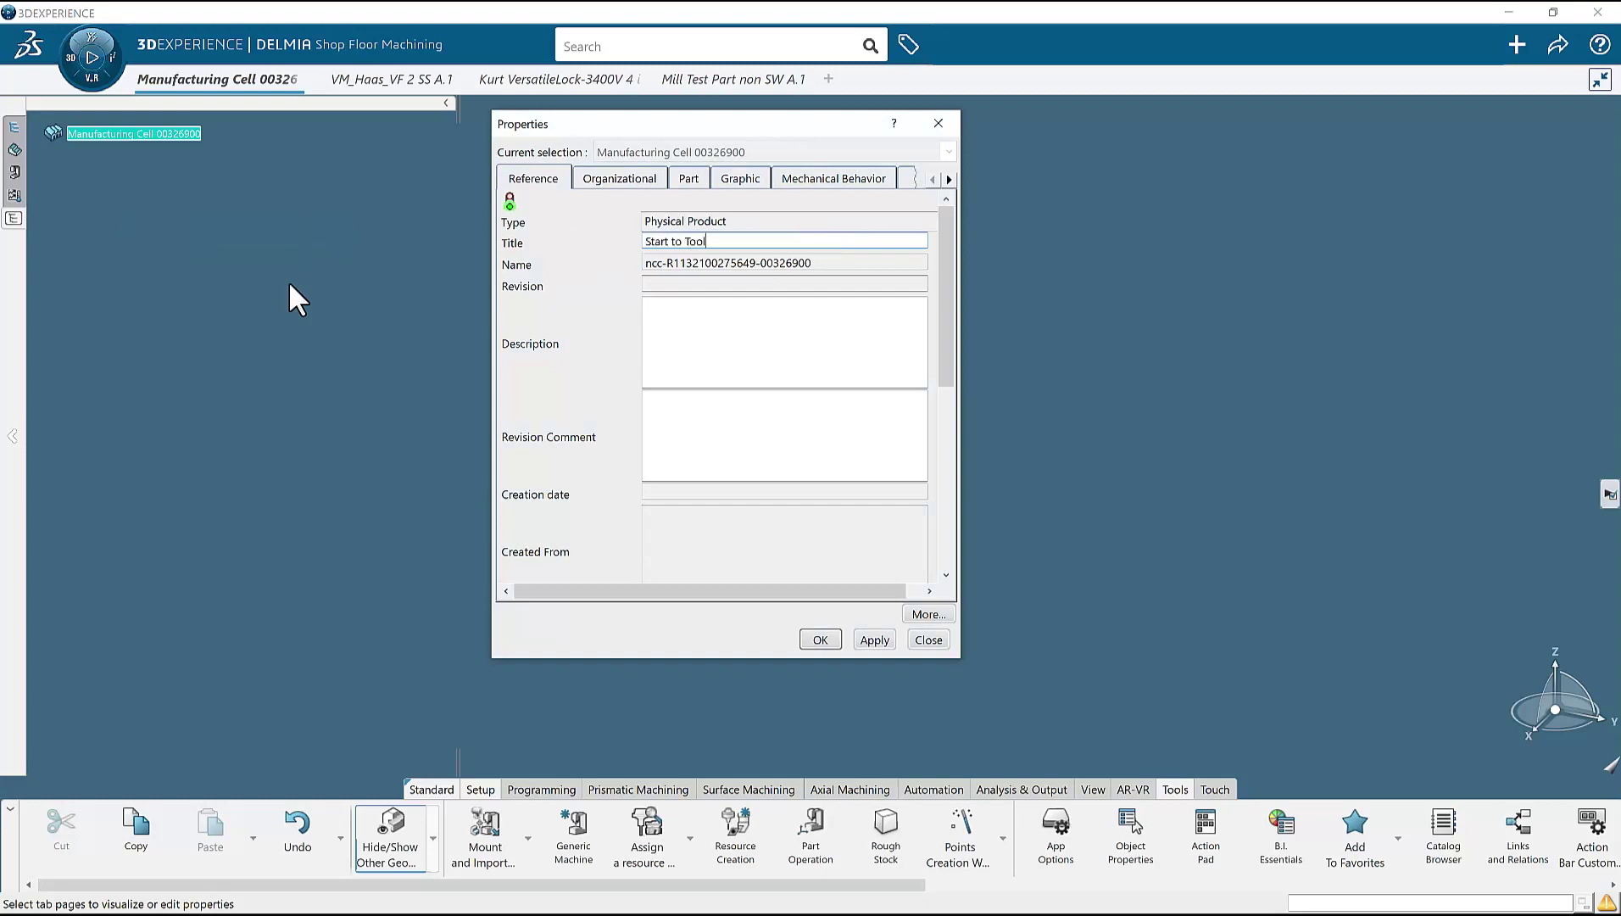
type("path MFG Cell")
left_click(875, 640)
left_click(820, 640)
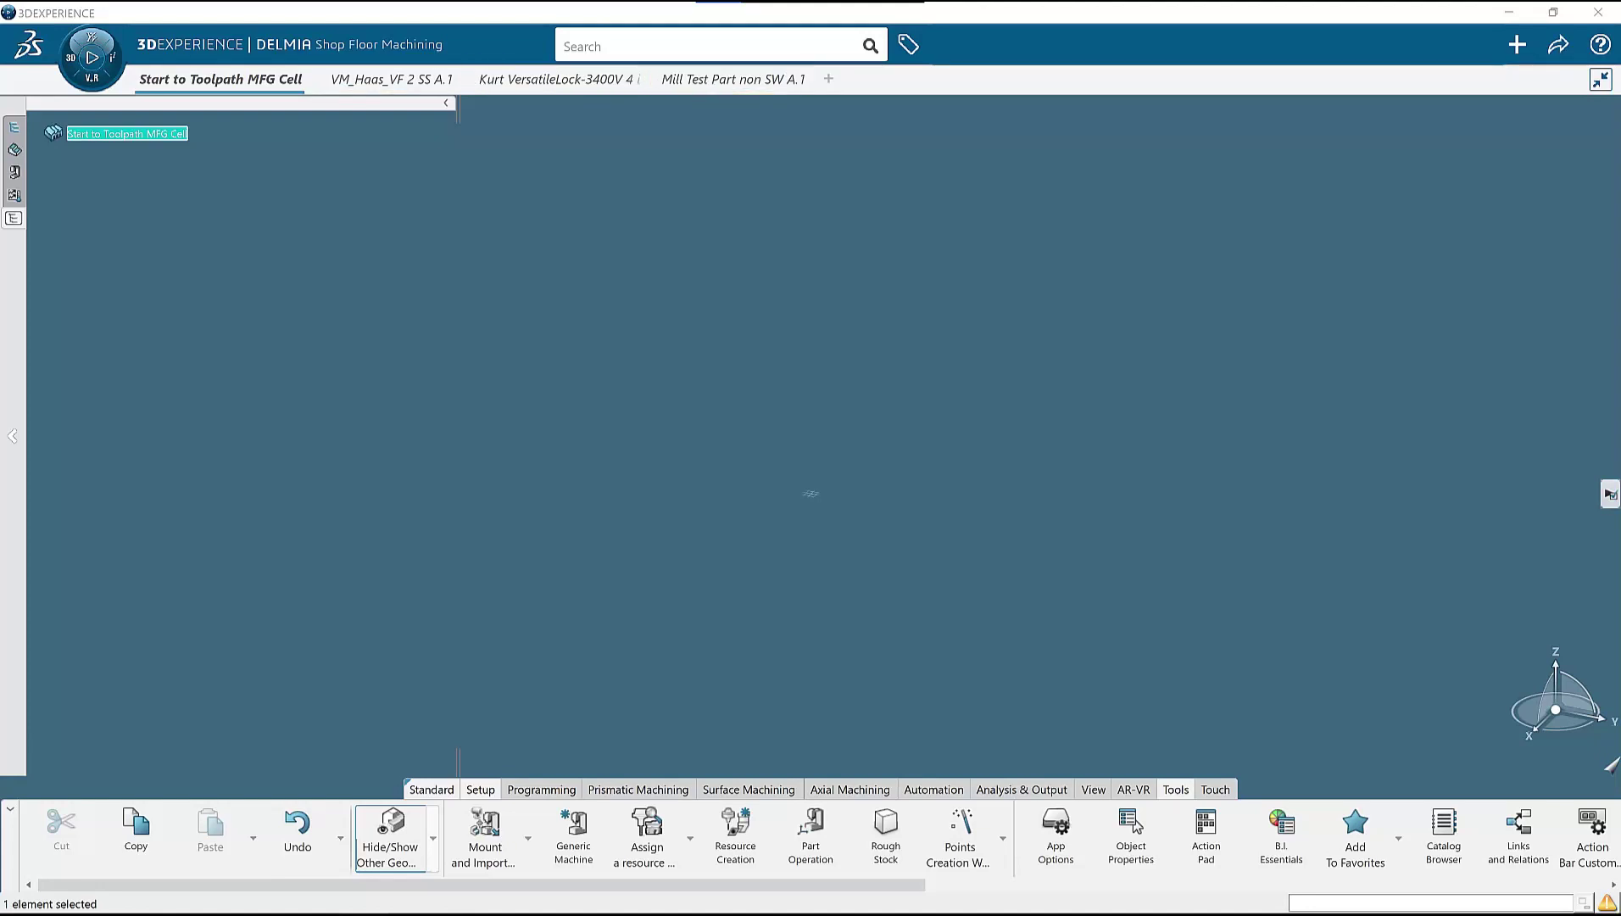
- Import the VM_Haas_VF 2 SS A.1 machine into the cell with Mount and Import
left_click(472, 824)
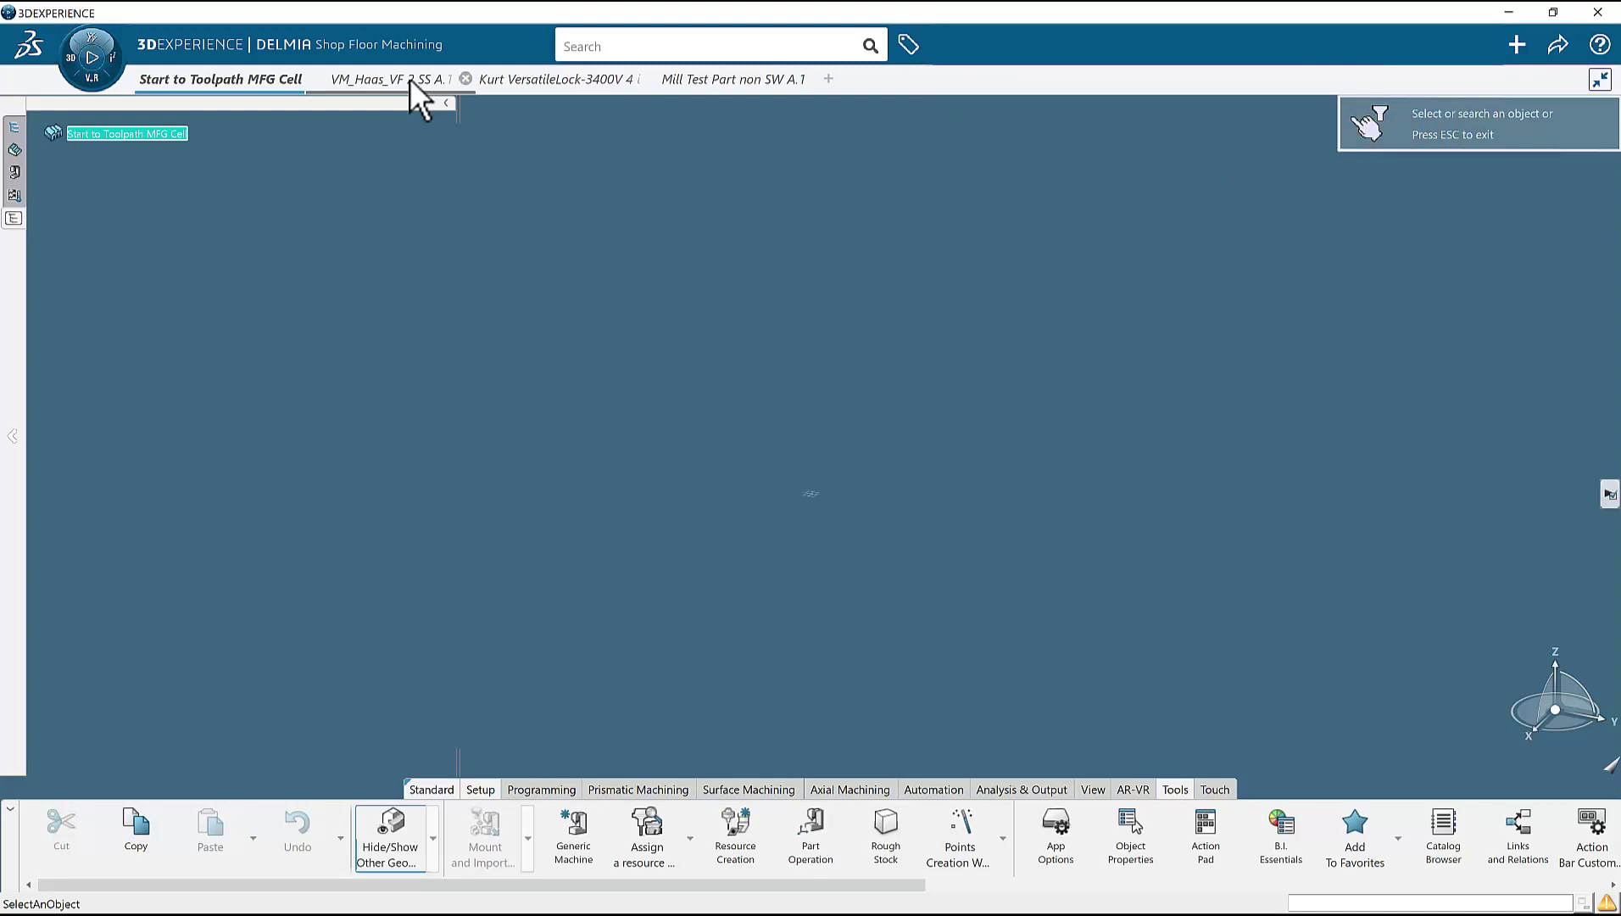
left_click(410, 80)
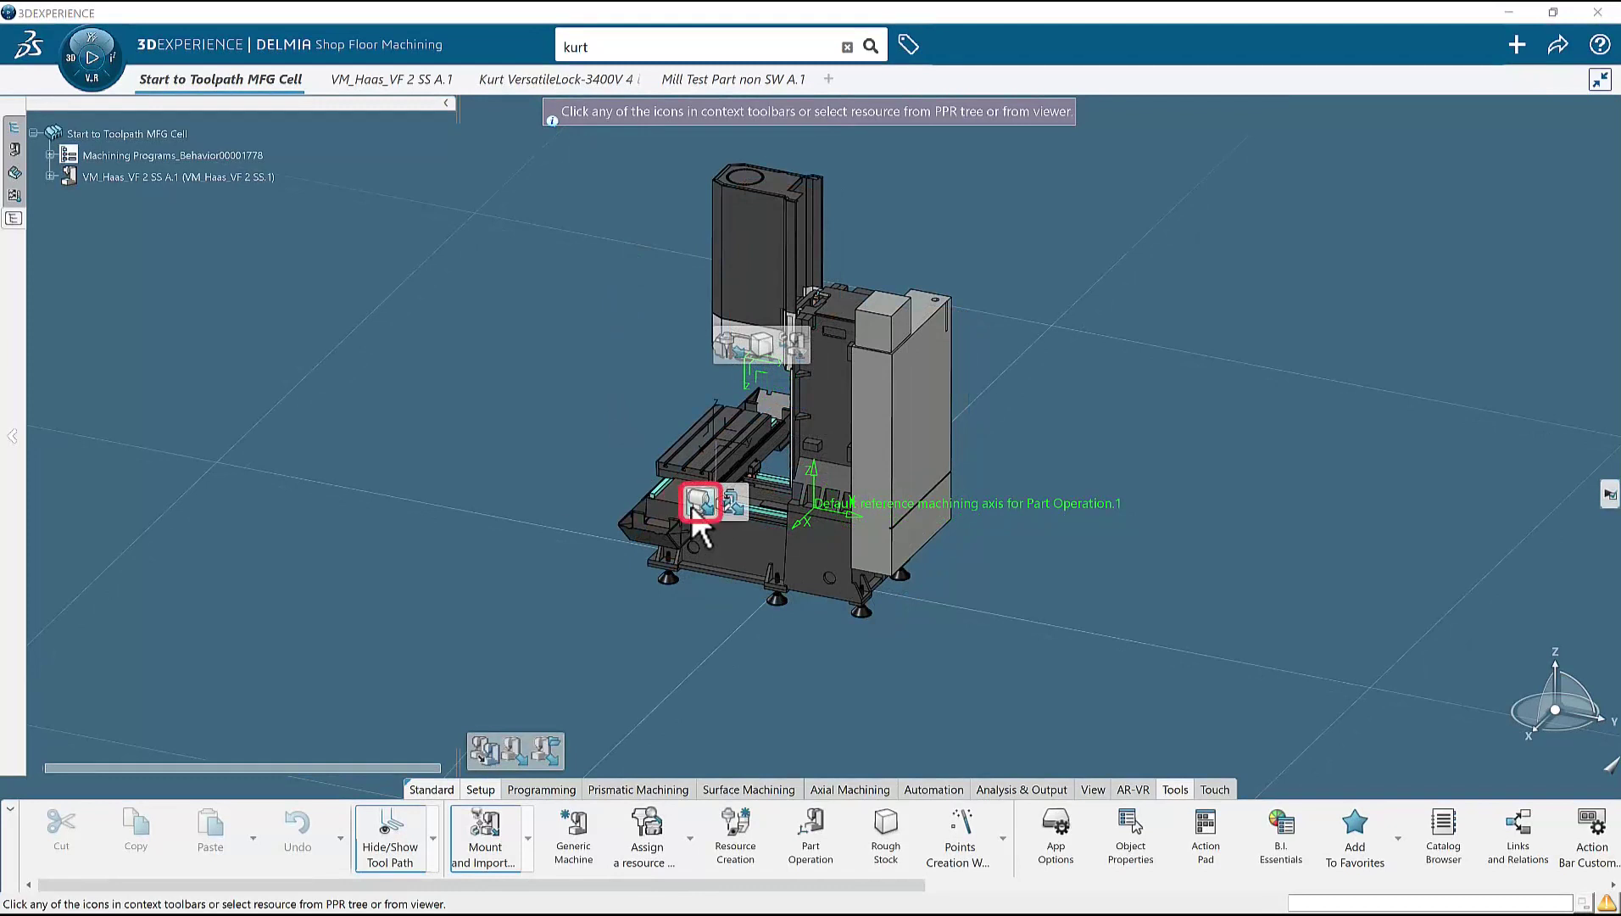
- Mount the Kurt VersatileLock 3400V vise as an accessory on the Haas table mount axis
left_click(697, 504)
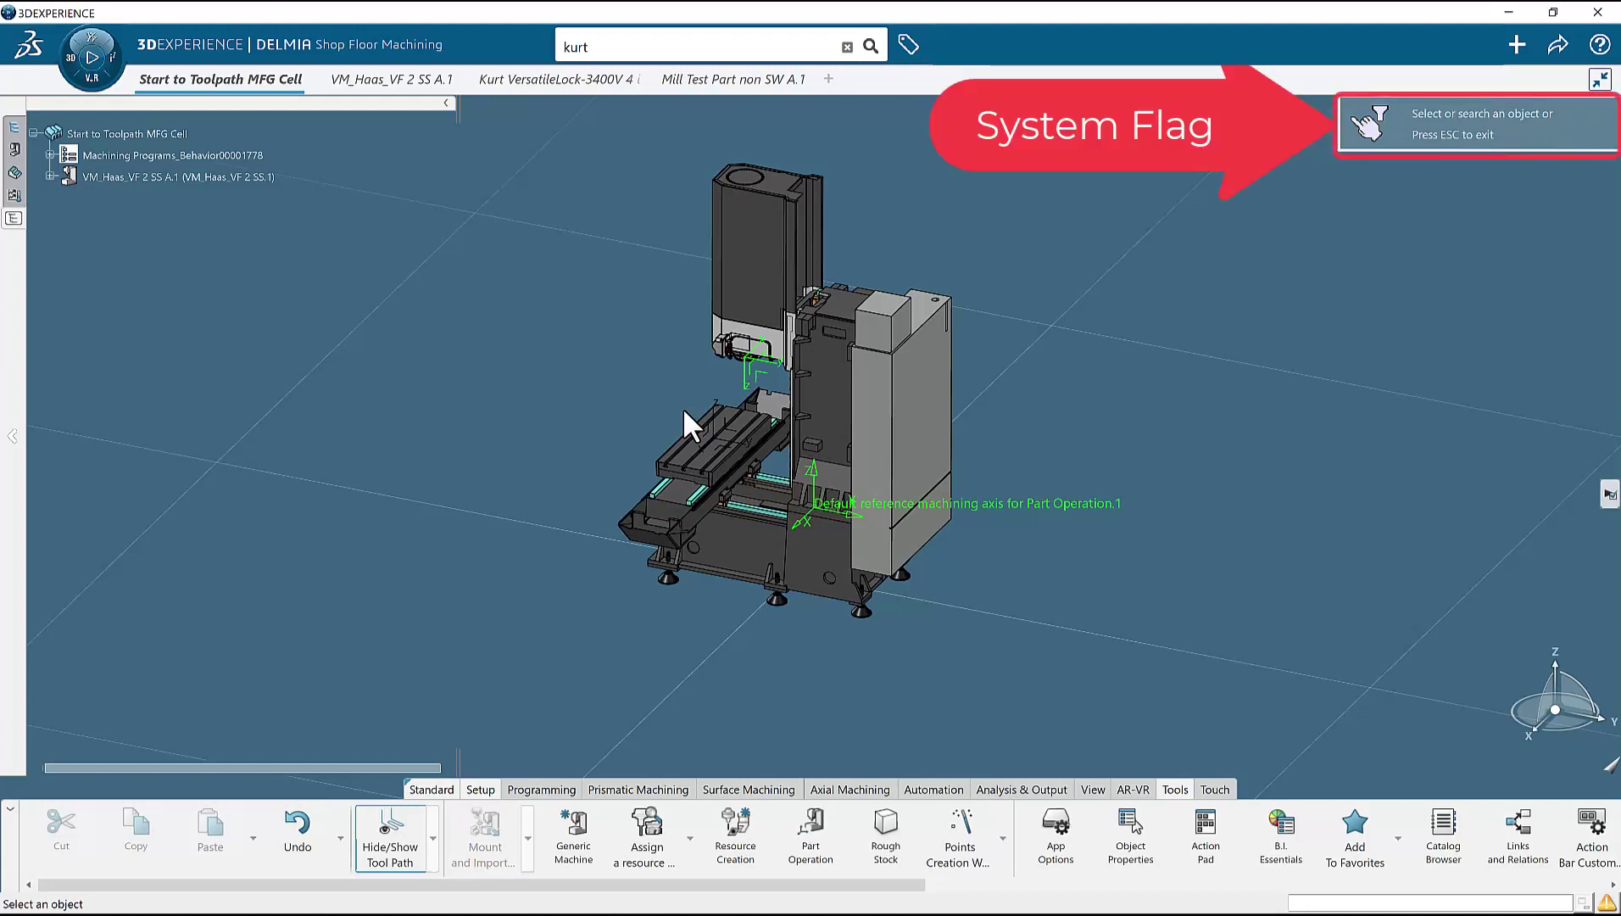
left_click(531, 78)
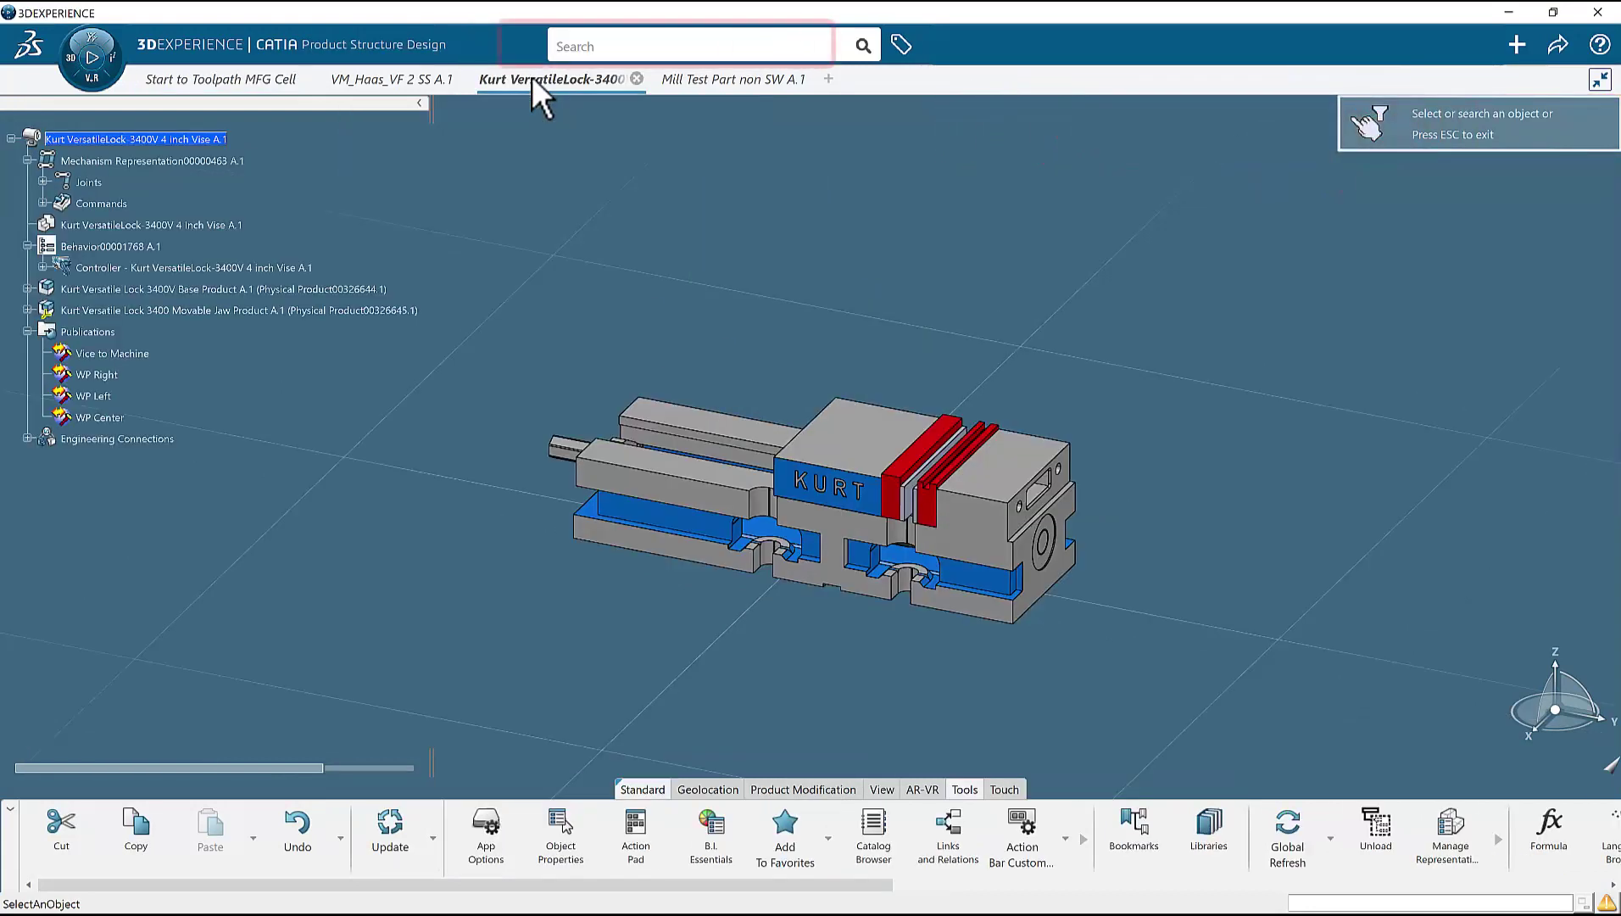
left_click(144, 138)
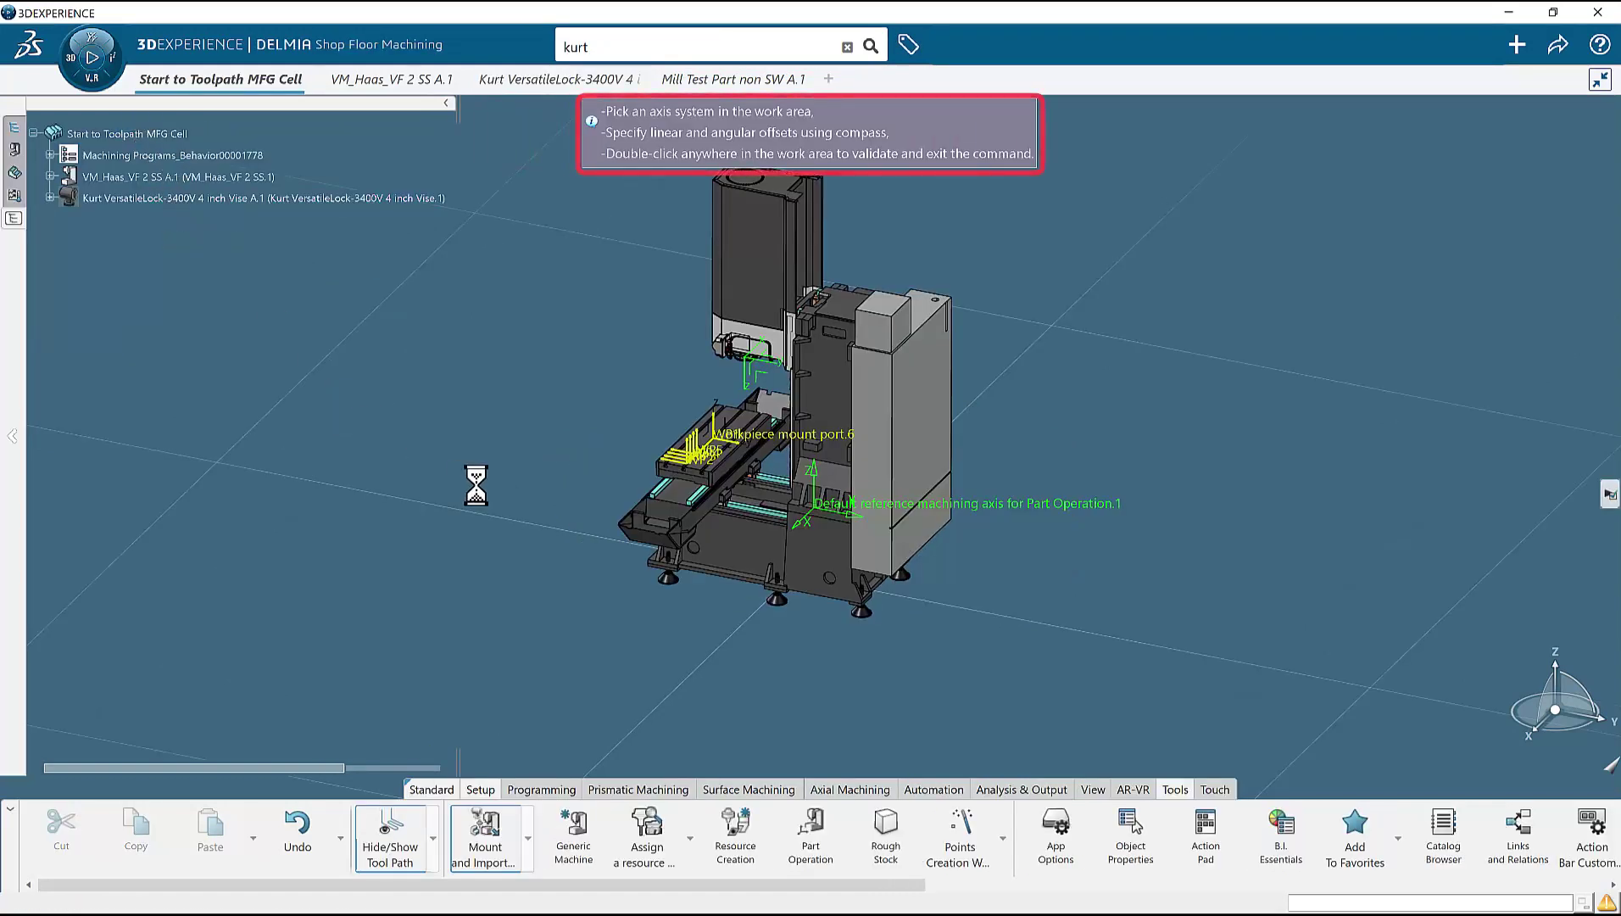
left_click(731, 437)
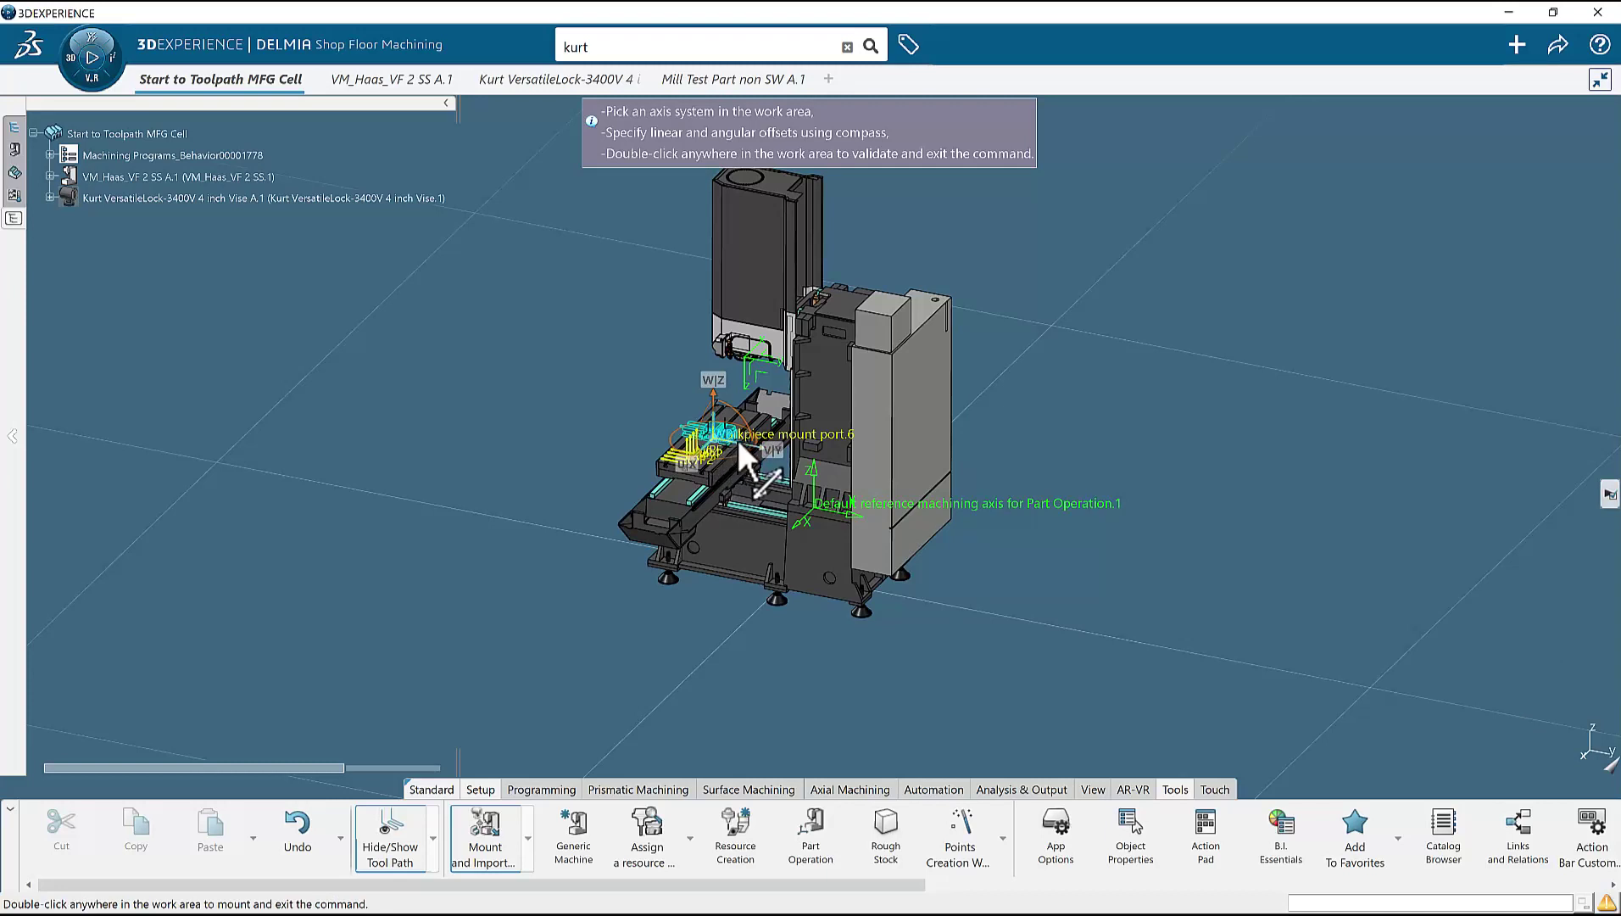
double_click(626, 378)
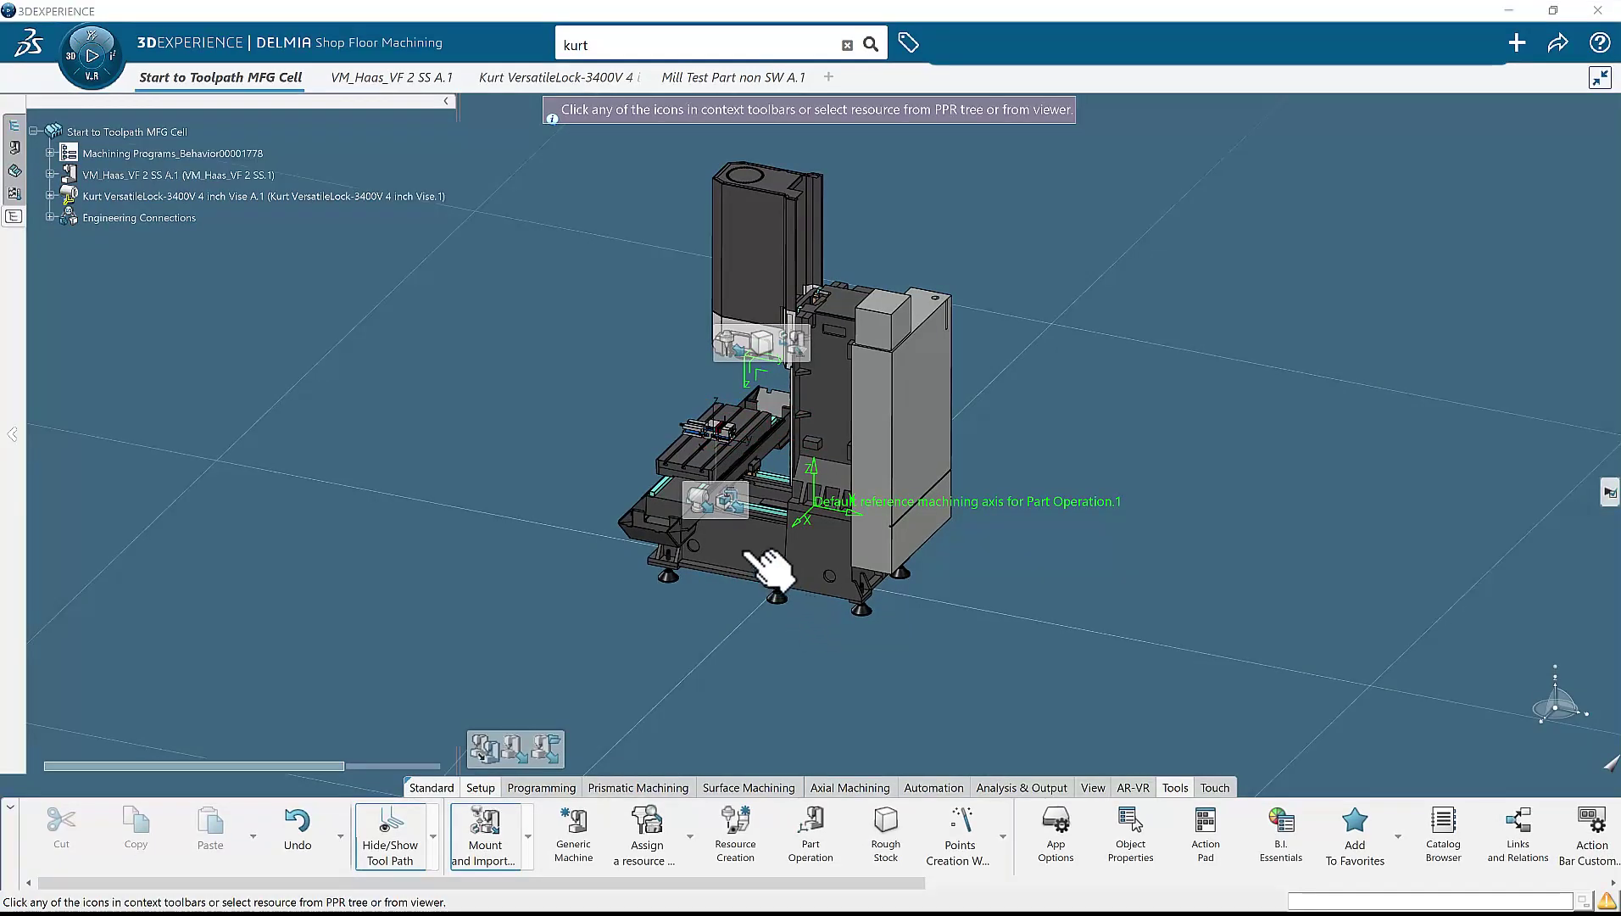
- Import the Mill Test Part root as an NC assembly, answering No to Ports Management
left_click(729, 499)
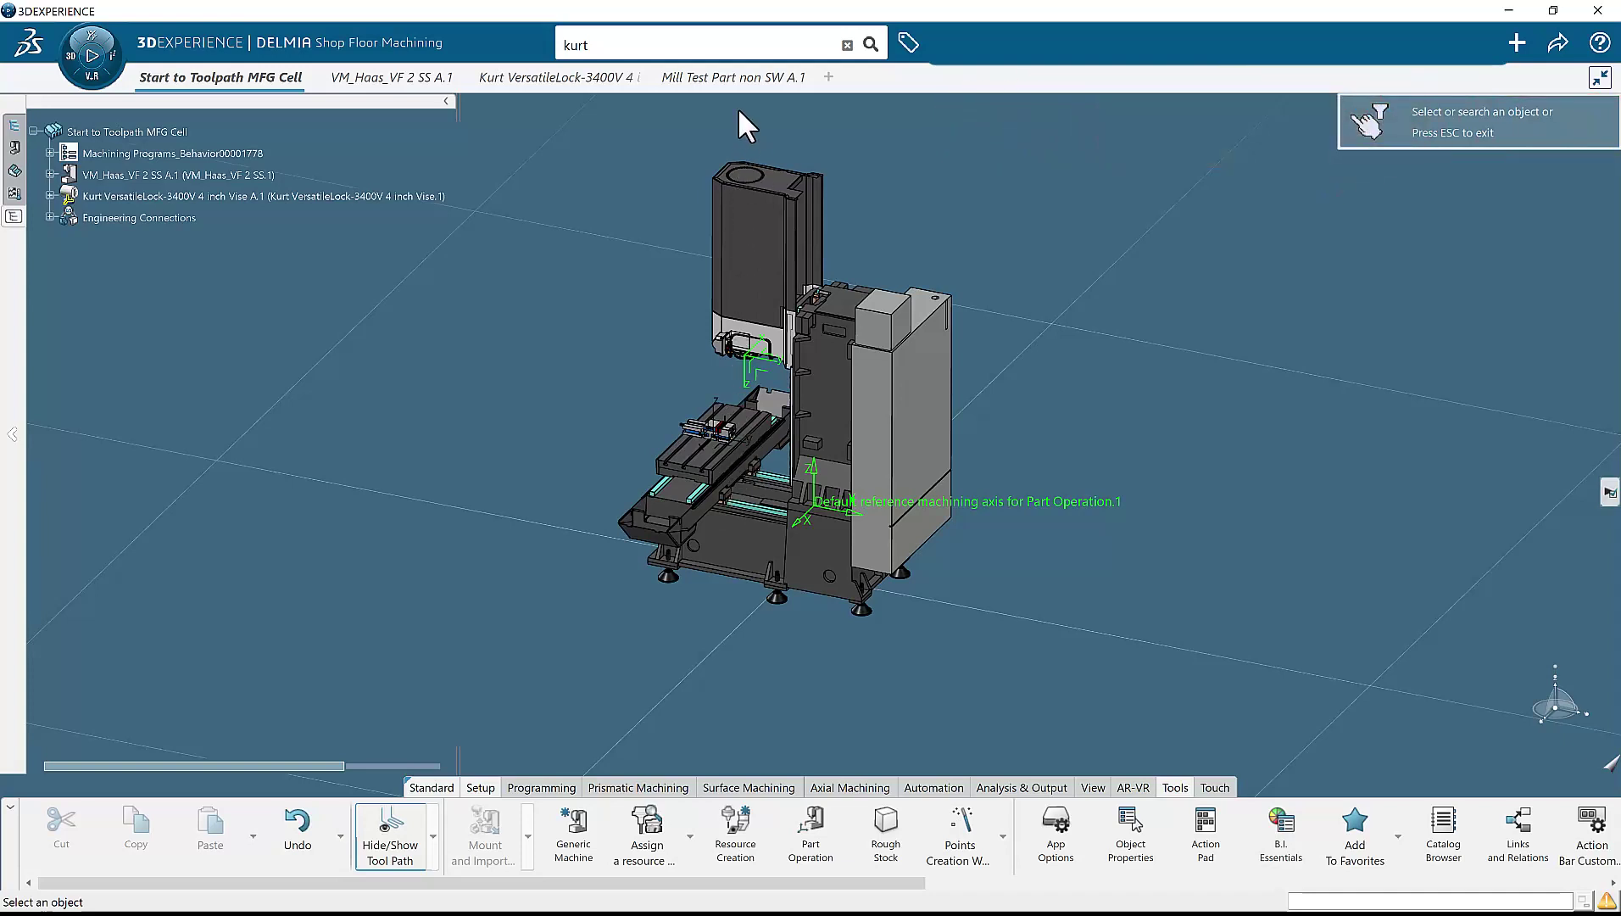
left_click(731, 75)
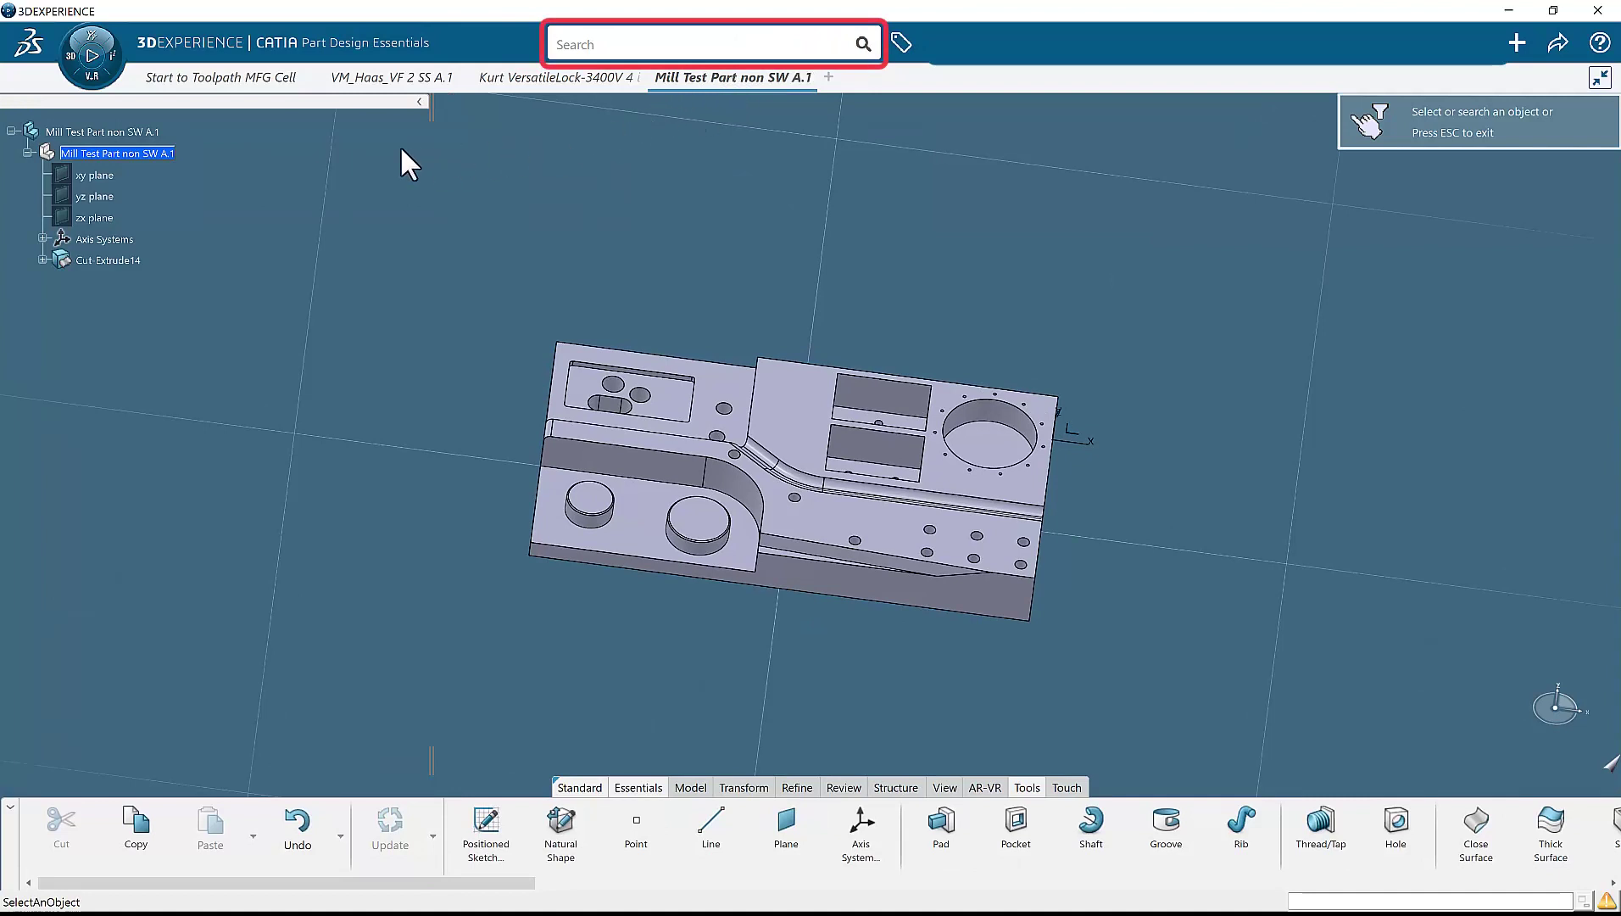
left_click(130, 142)
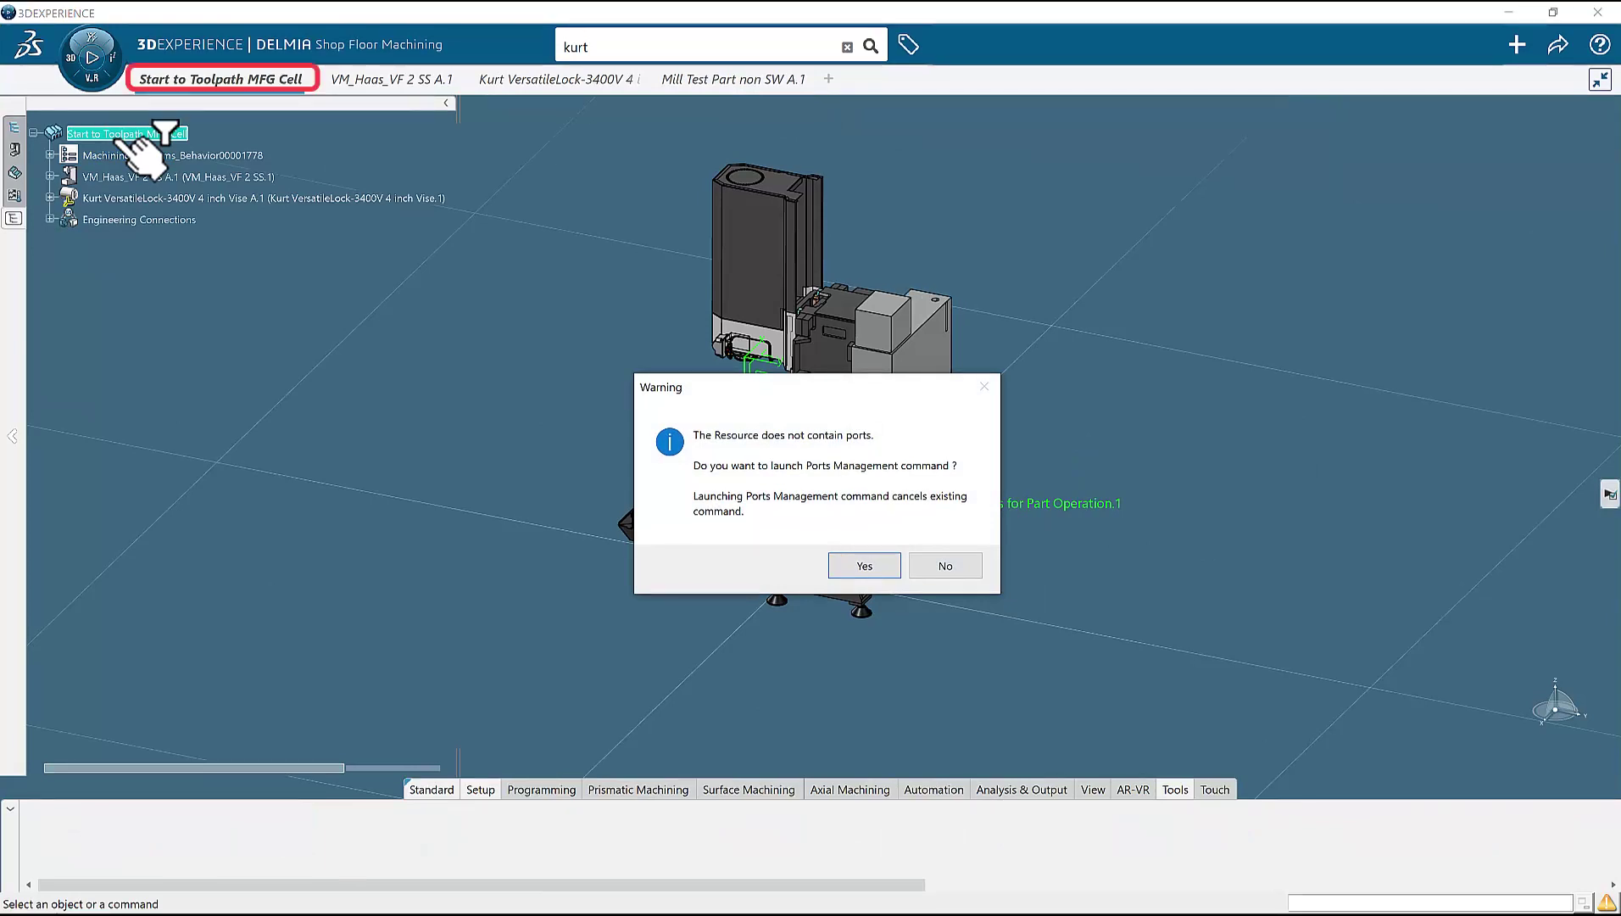
left_click(948, 565)
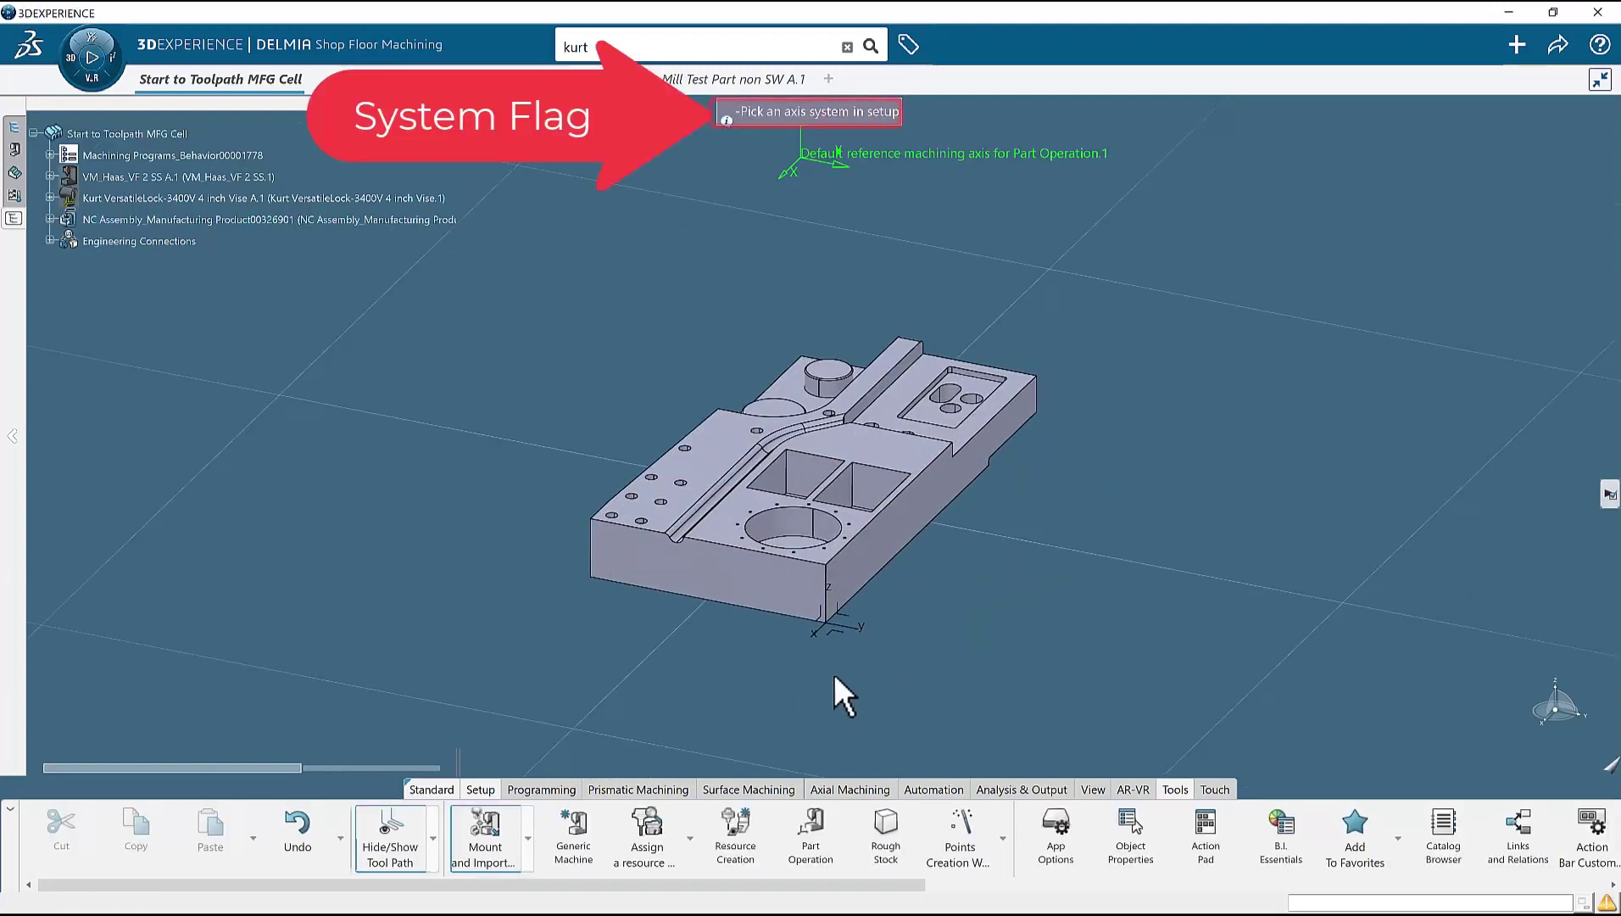
- Mount the Mill Test Part in the Kurt vise by matching its axis system to the vise mount axis
left_click(821, 630)
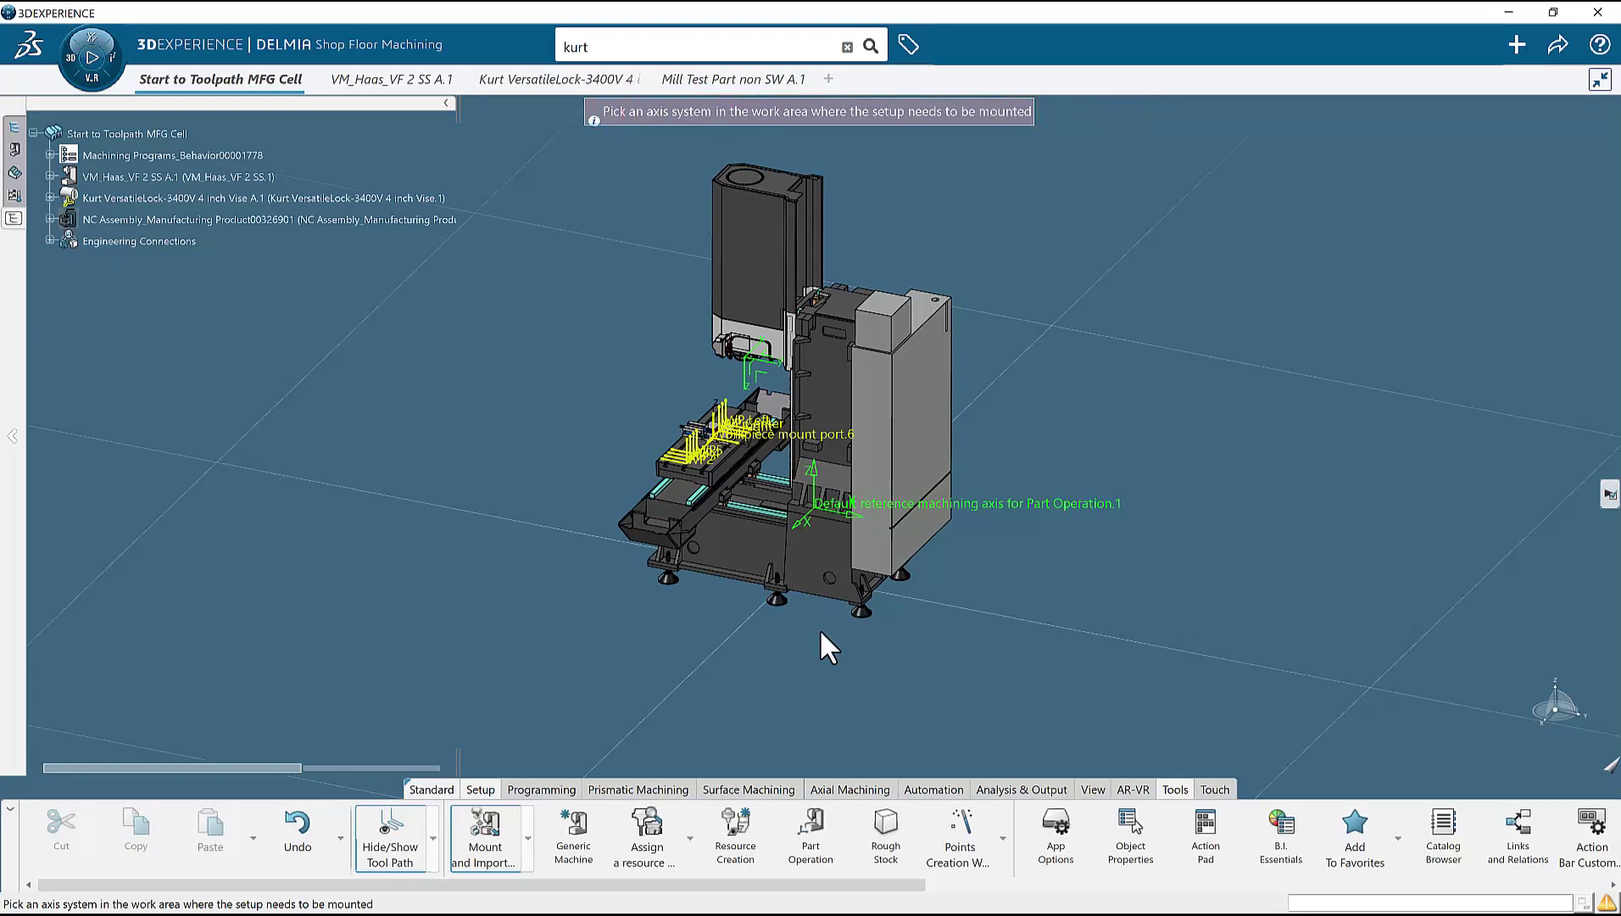
middle_click_drag(742, 438, 742, 499)
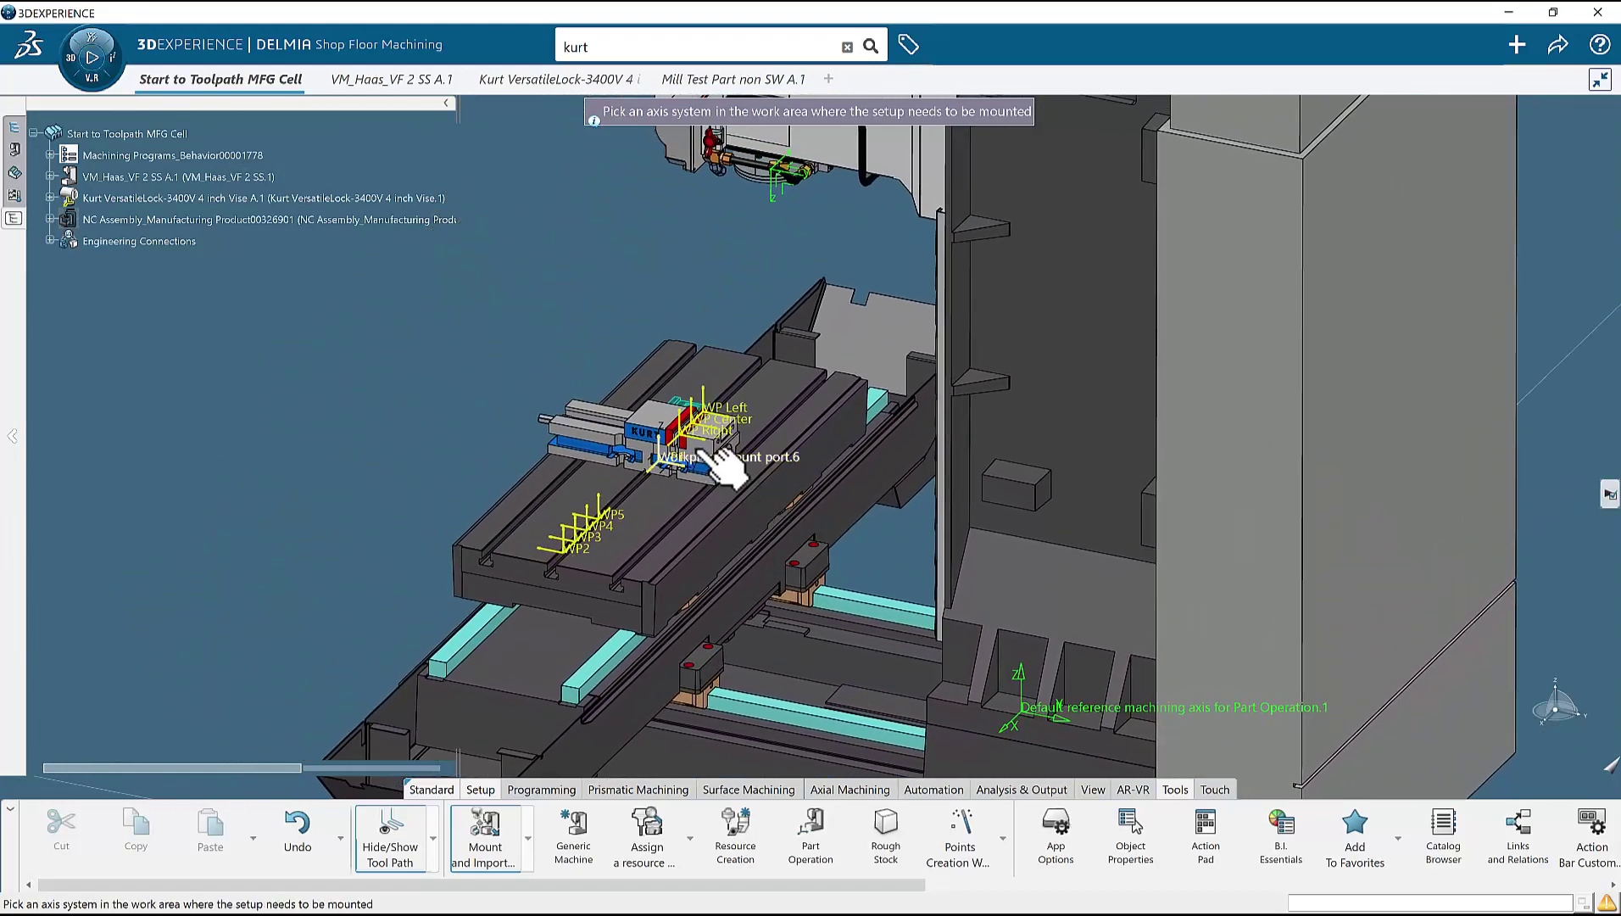
left_click(687, 439)
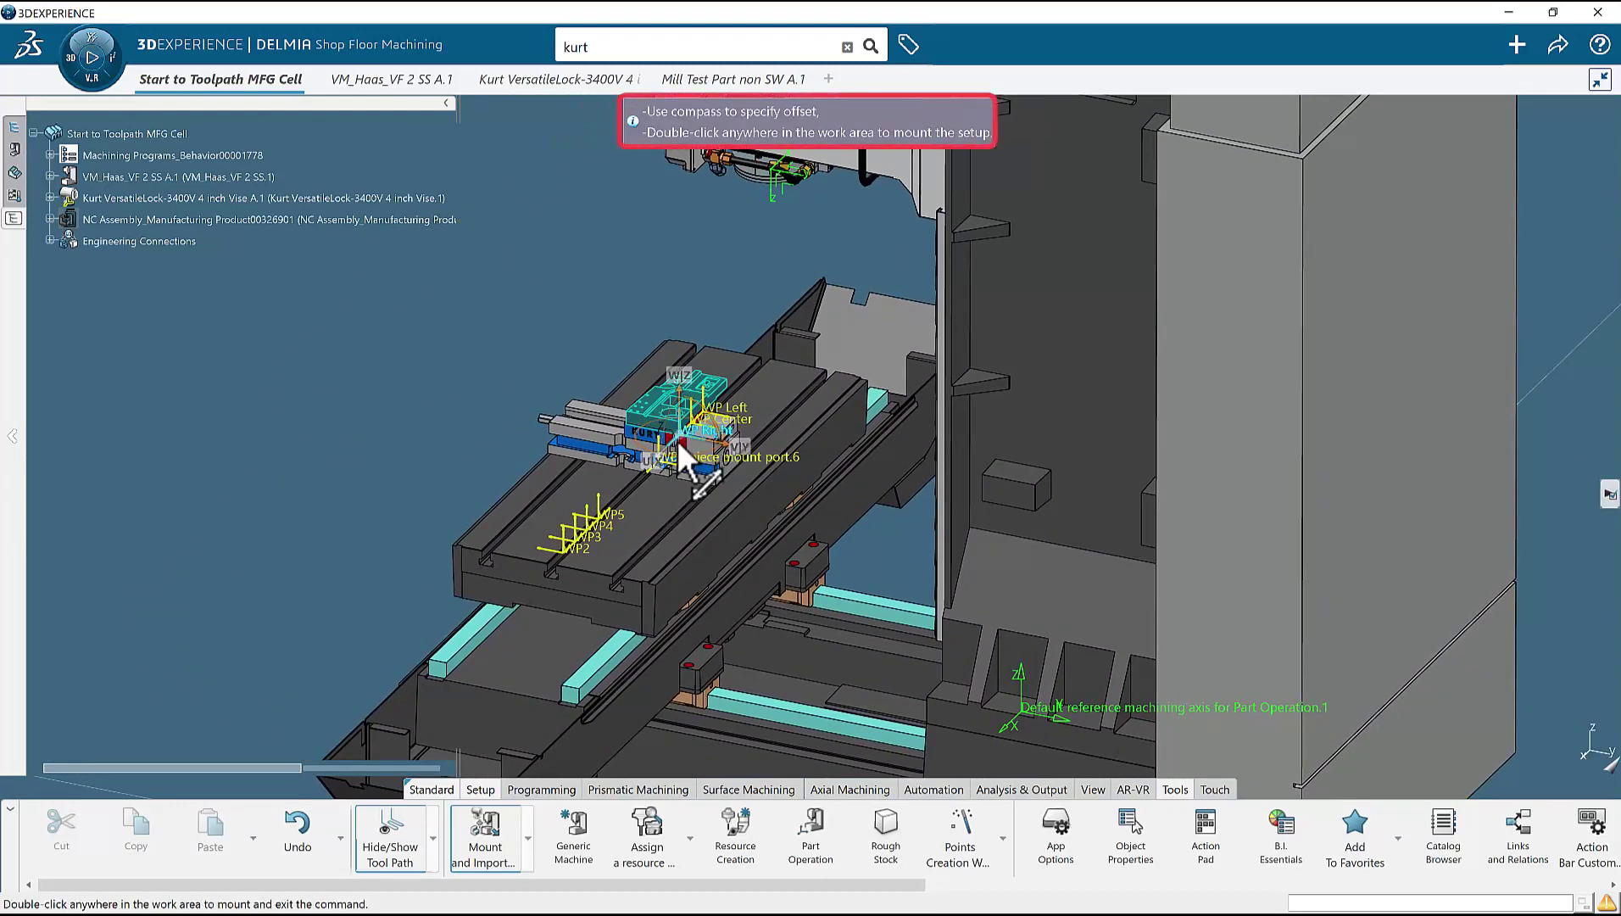
left_click_drag(678, 440, 668, 456)
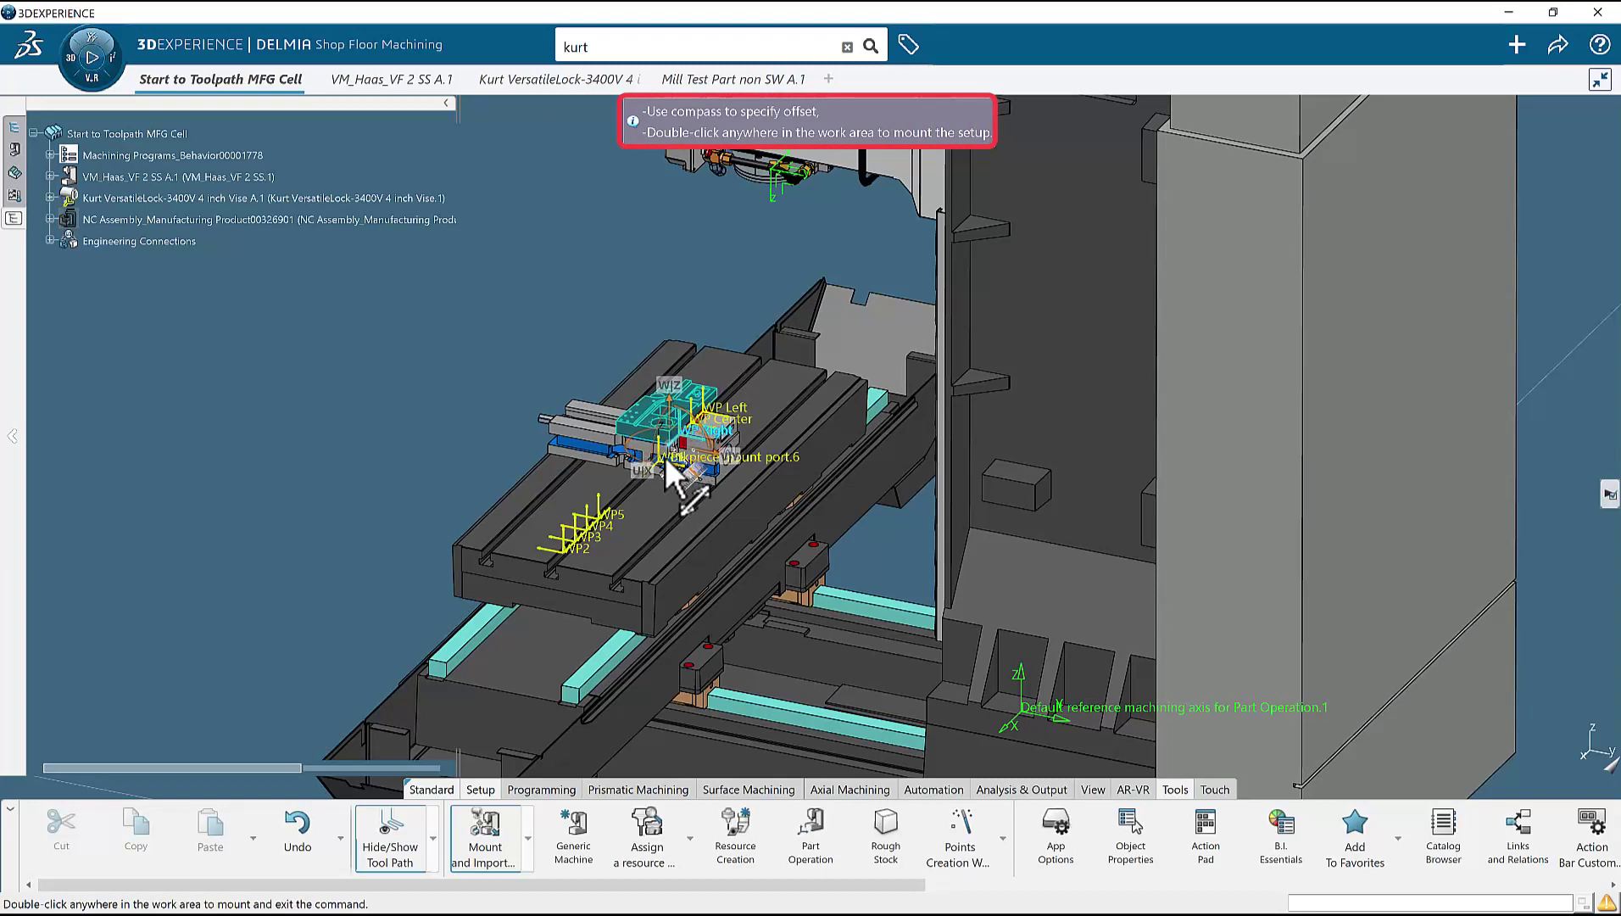
double_click(630, 268)
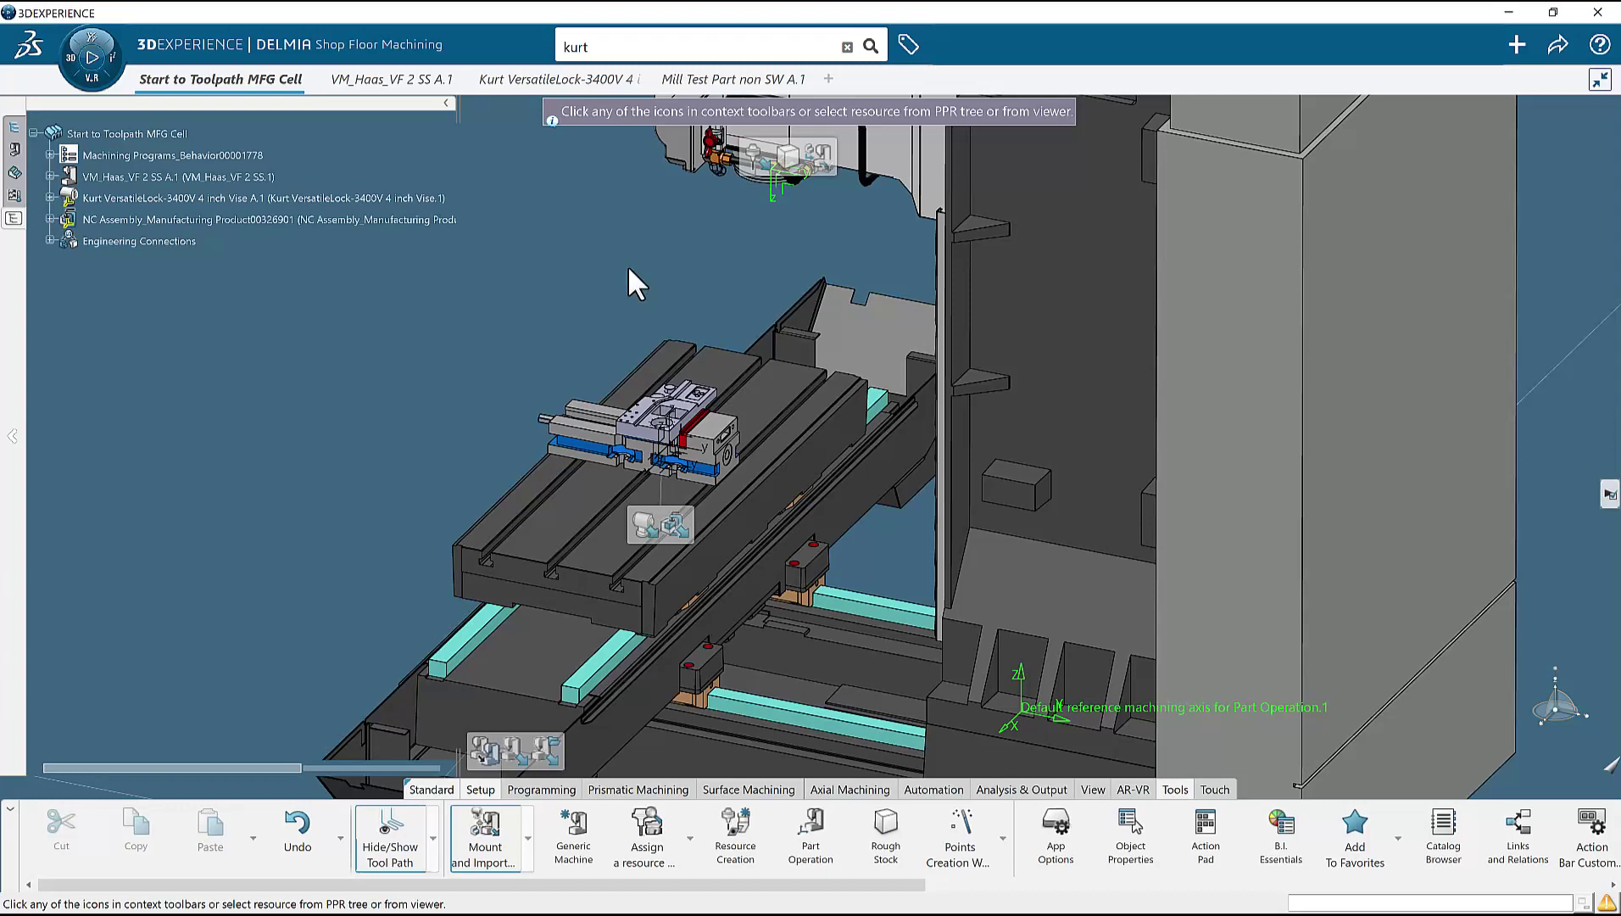
middle_click_drag(627, 266, 546, 384)
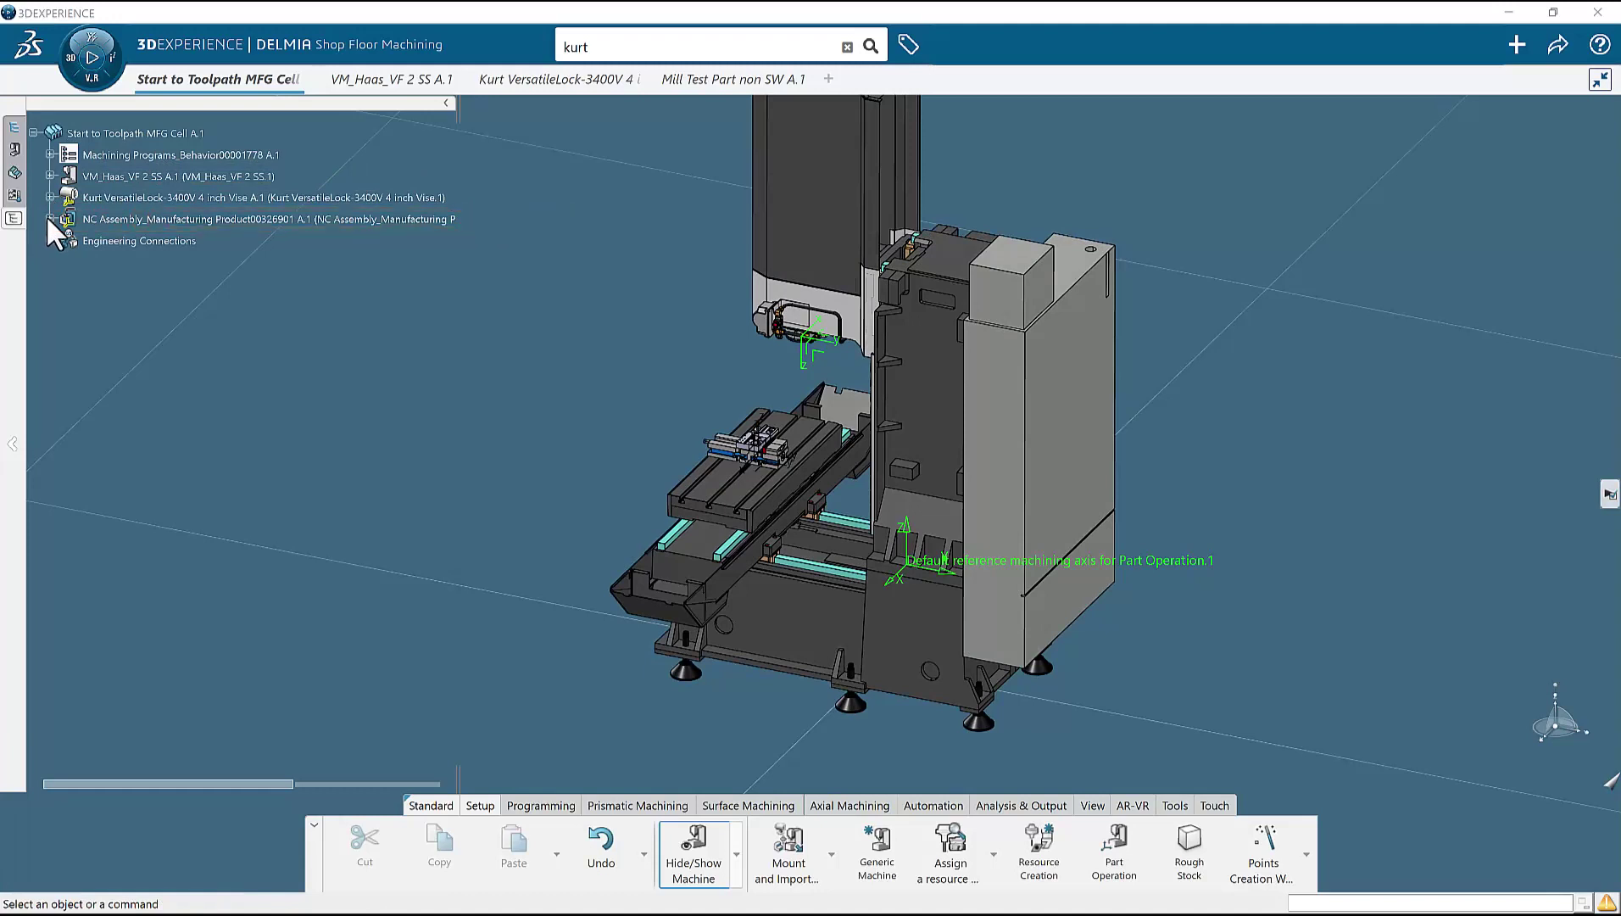
- Expand the NC Assembly node to show the Mill Test Part and Publications, then launch Rough Stock
left_click(50, 219)
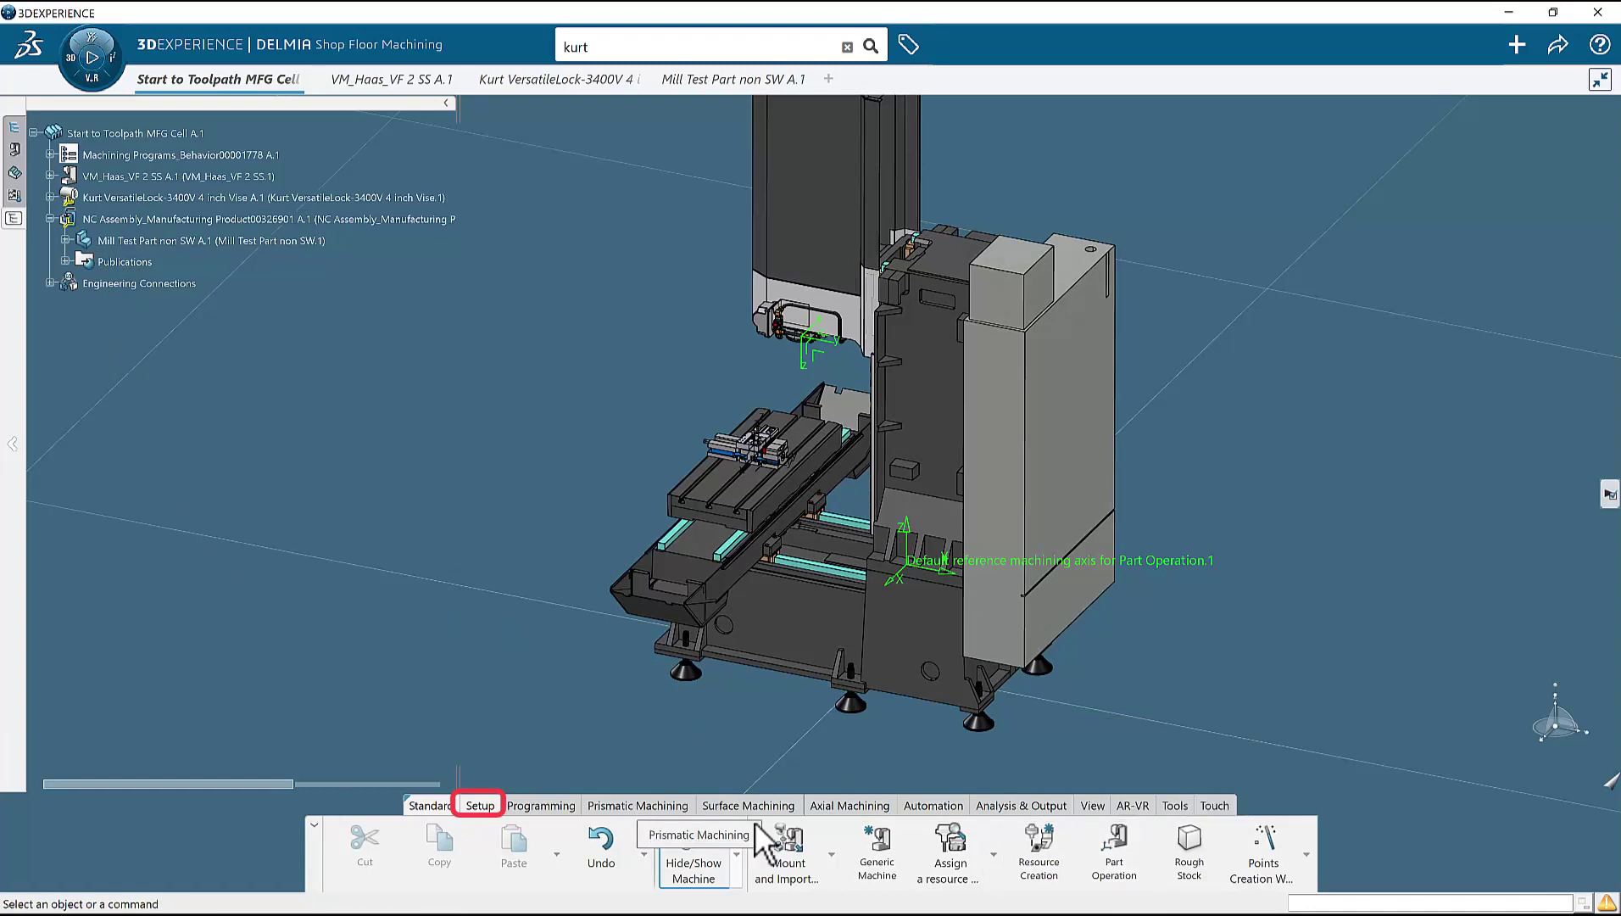
left_click(1183, 844)
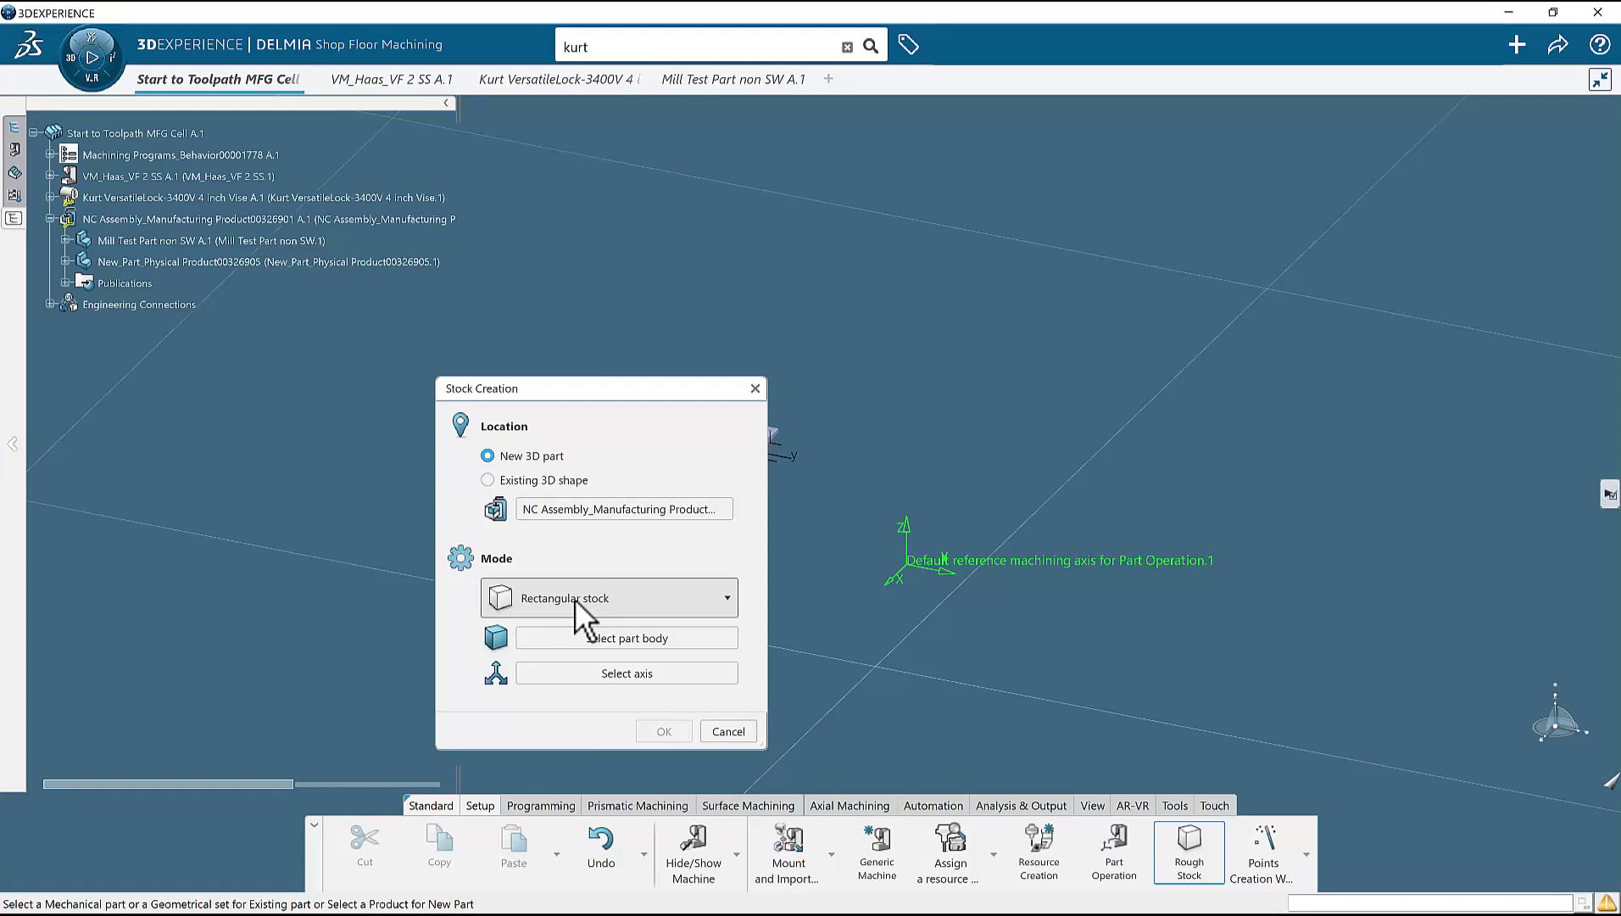
- Create 8 × 4 × 1 in rectangular rough stock sized from the Mill Test Part body as a new part
left_click(627, 638)
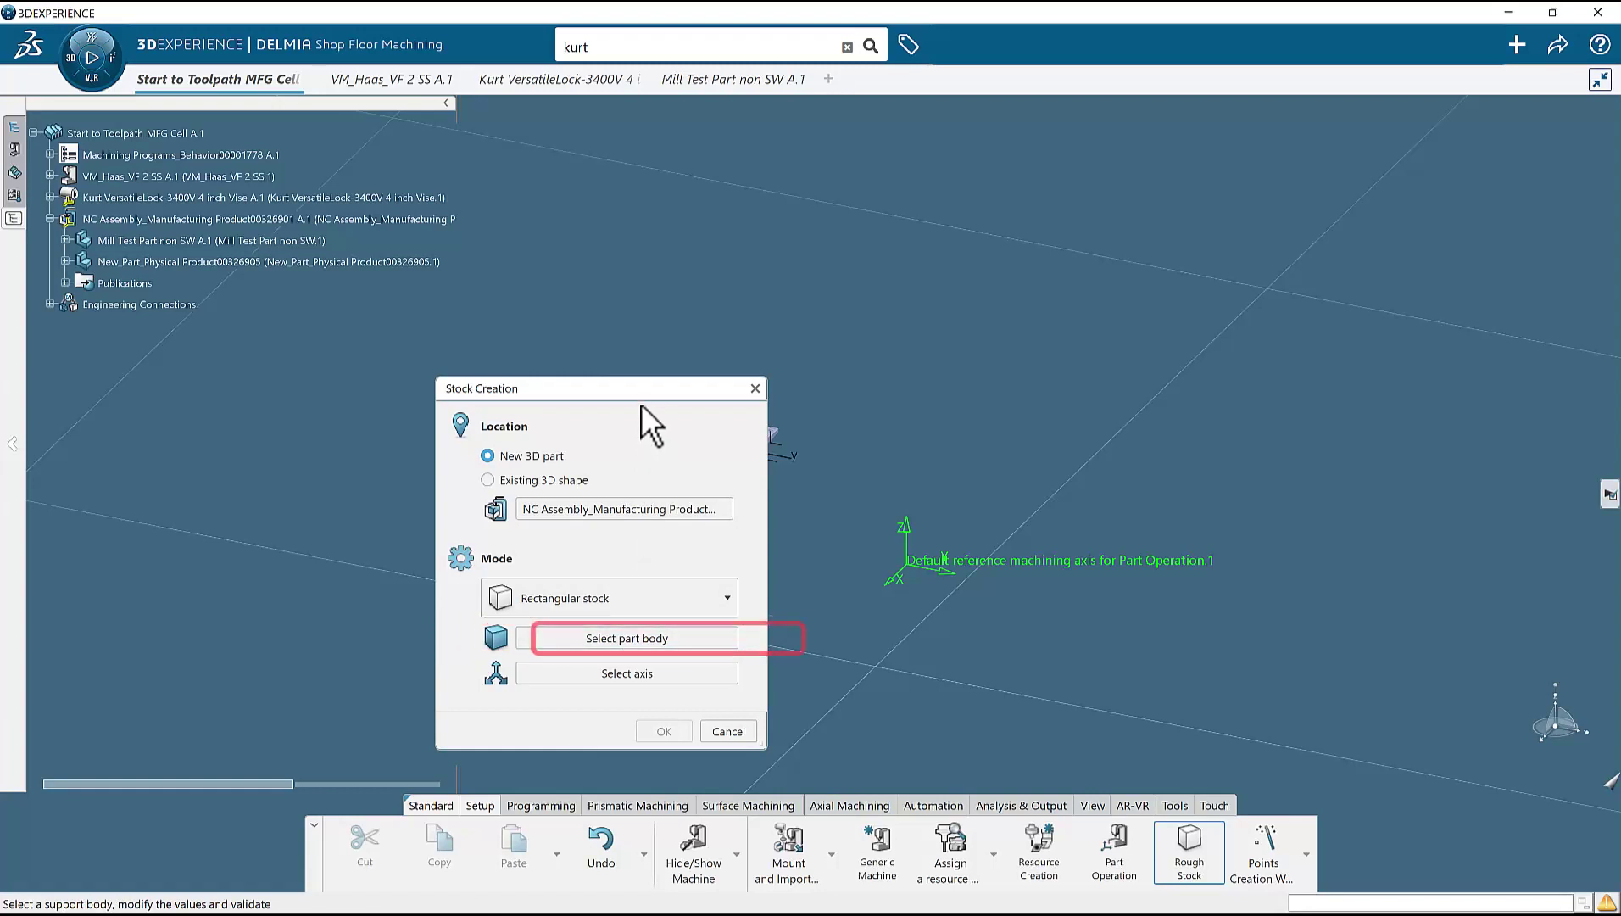
left_click_drag(639, 393, 585, 394)
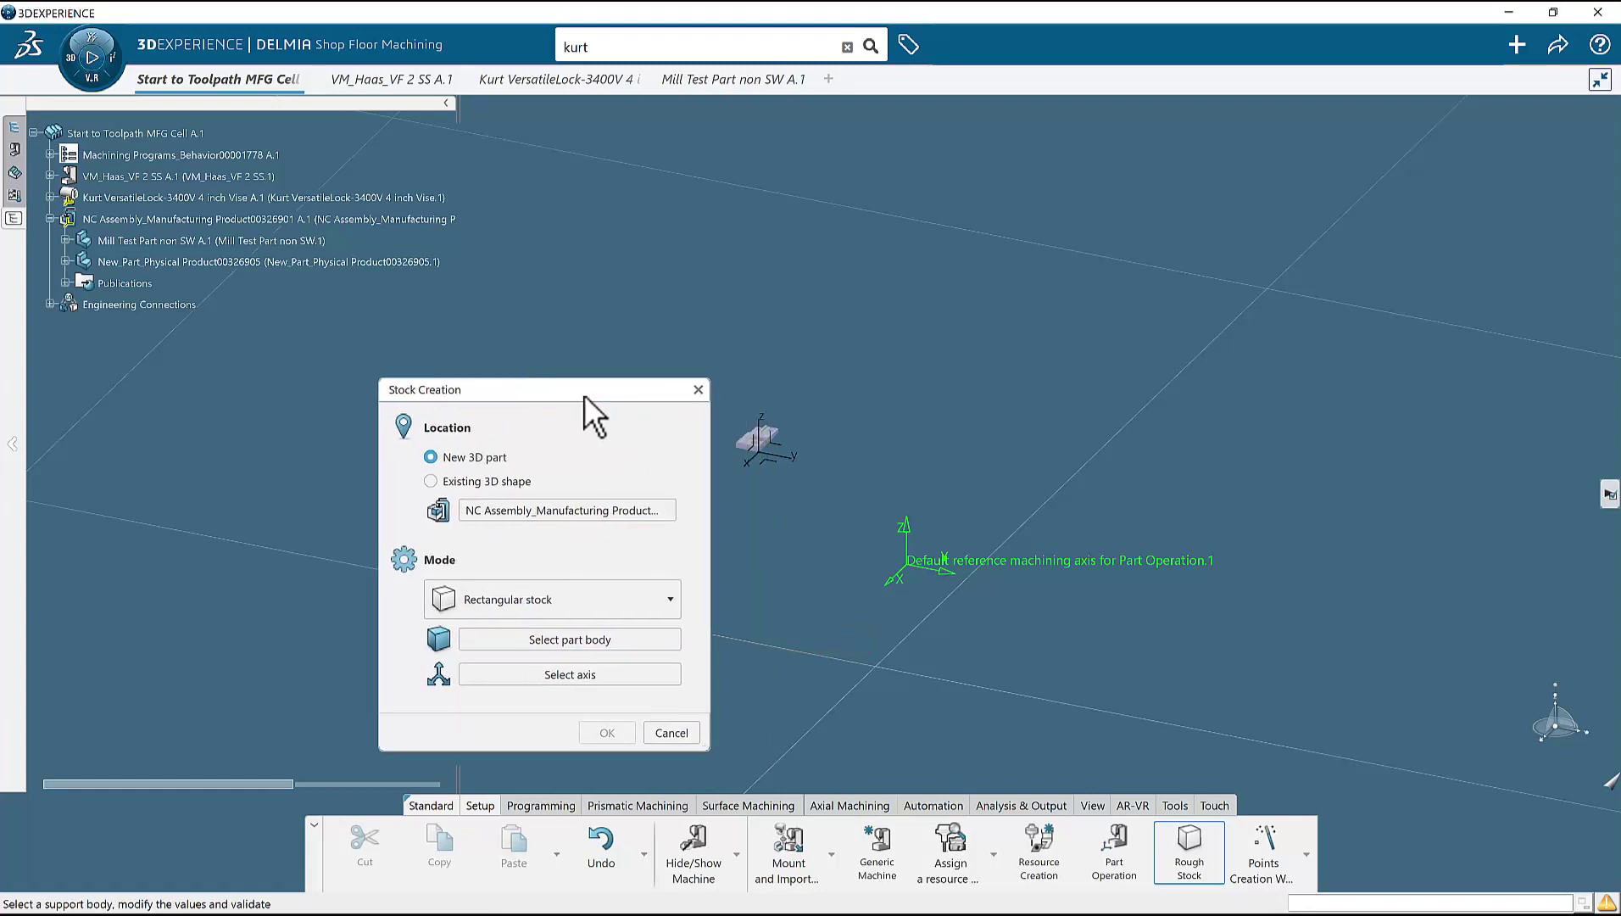
left_click(766, 444)
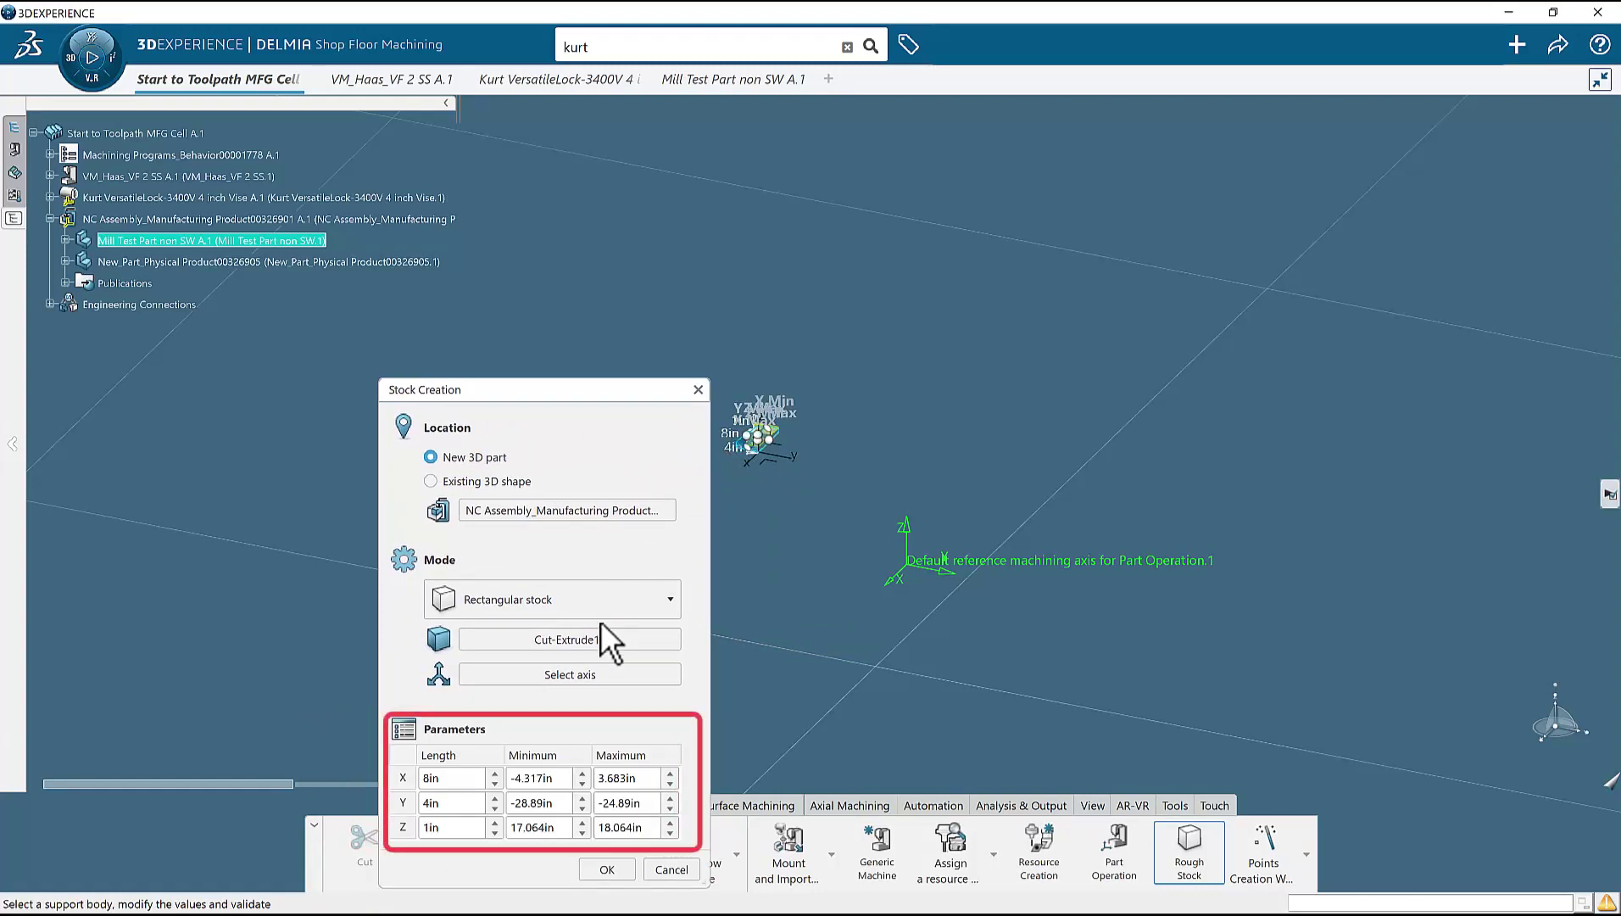
left_click(607, 869)
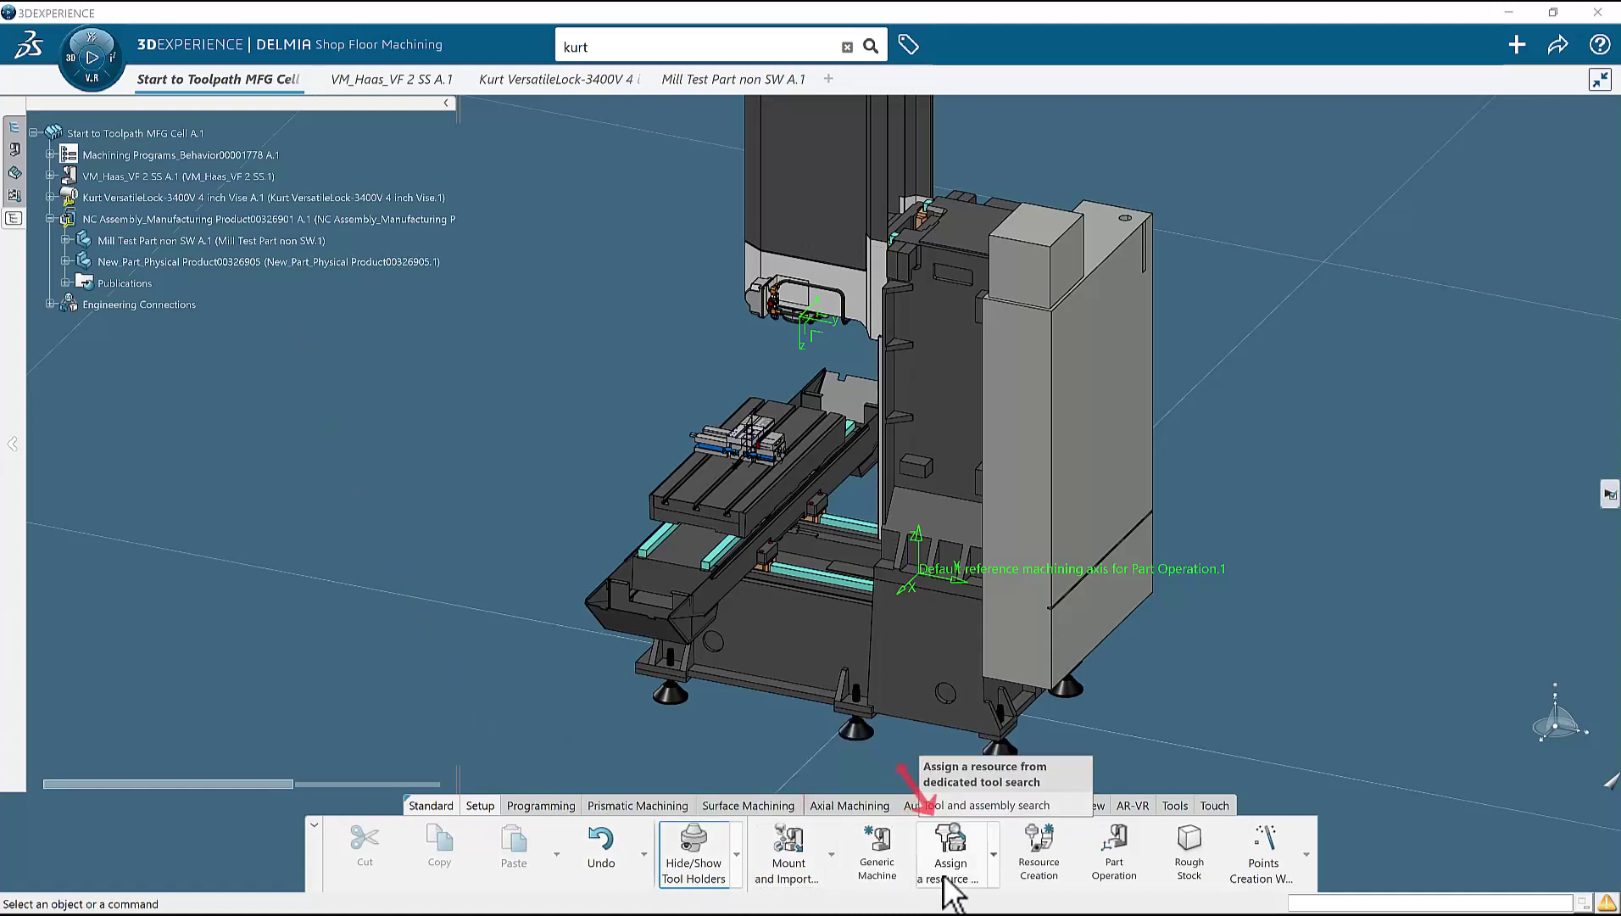
- Open the Resource Creation panel from the Setup tab
left_click(1028, 876)
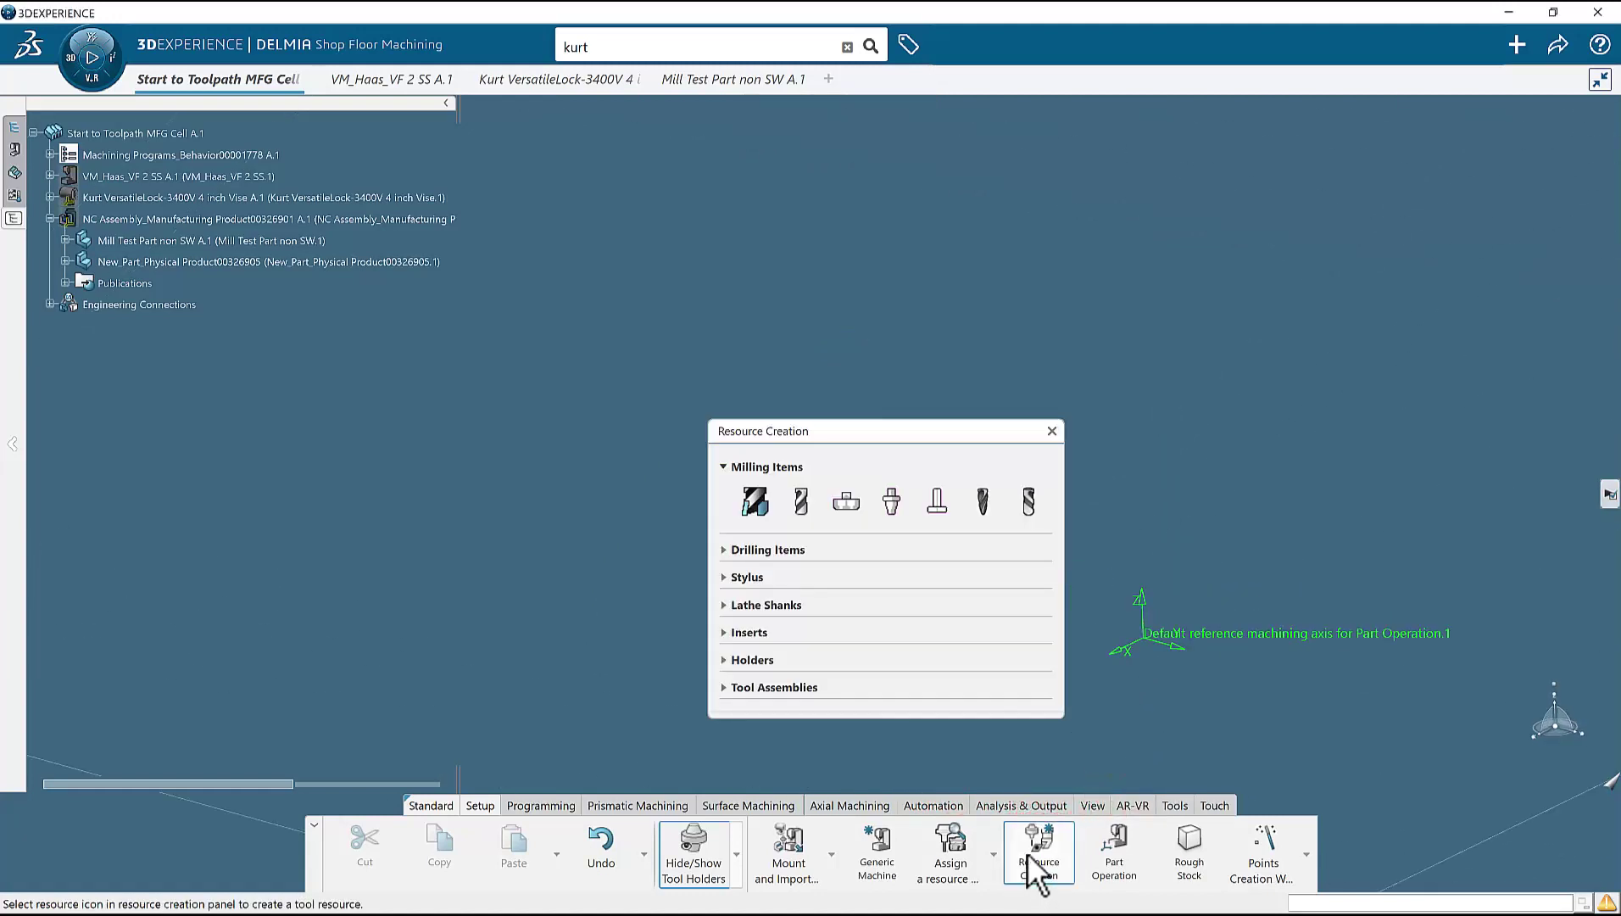
- Create an End Mill with 0.5 in hub diameter, 0.5 in cutting diameter and 0.02 in corner radius
left_click(802, 502)
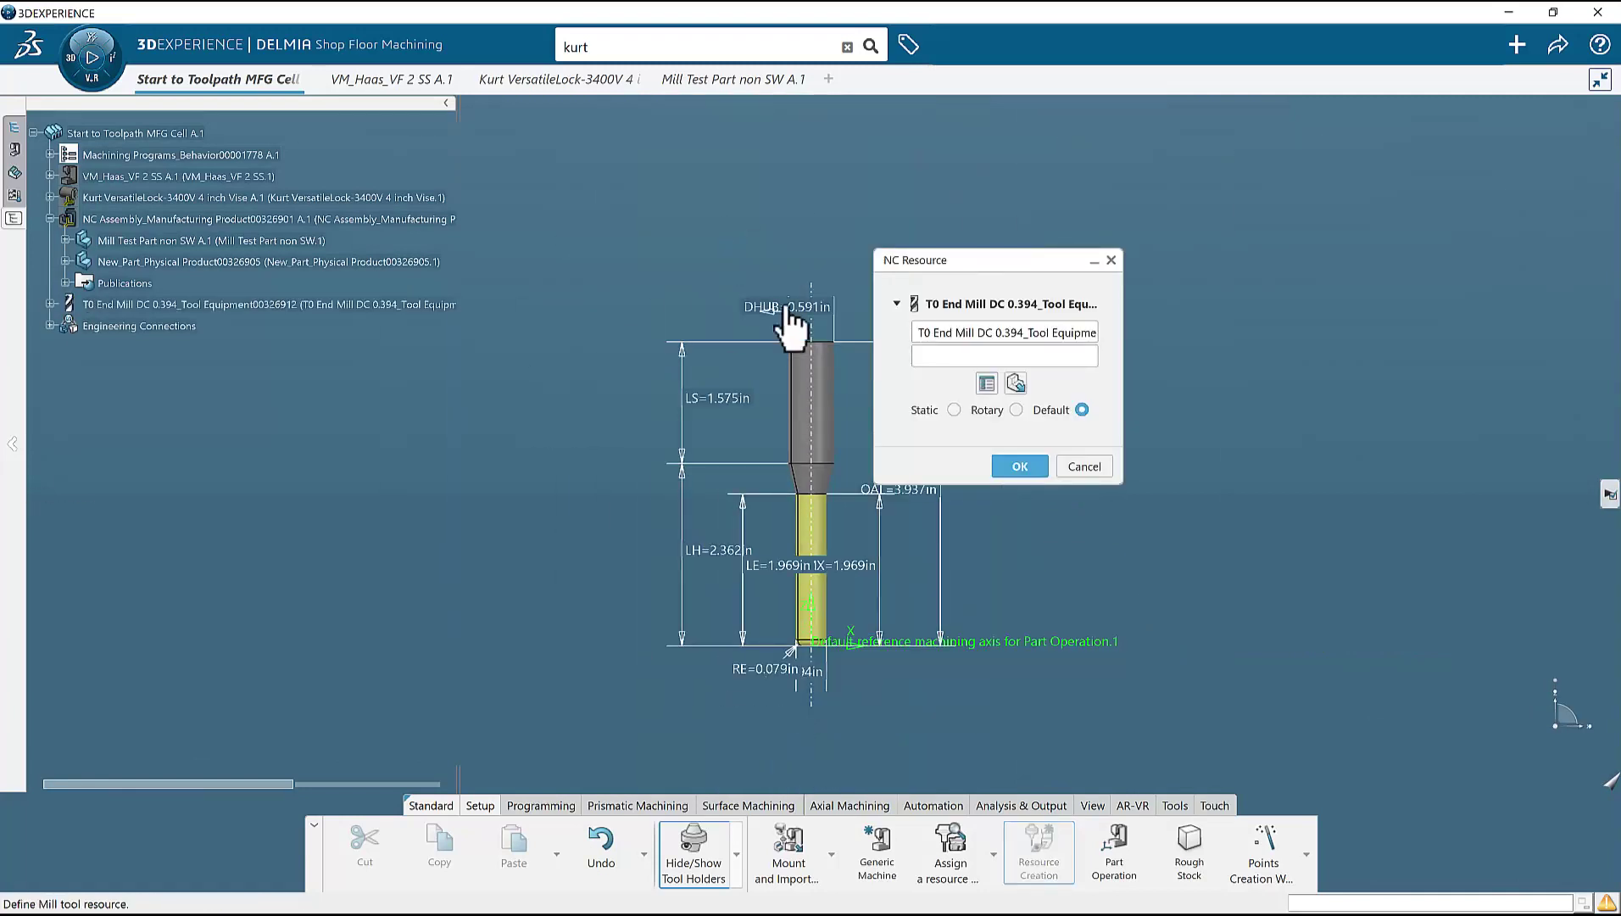
double_click(797, 309)
type("0.5")
key("Return")
double_click(812, 669)
type("0.5")
key("Return")
double_click(760, 669)
type("0.02")
key("Return")
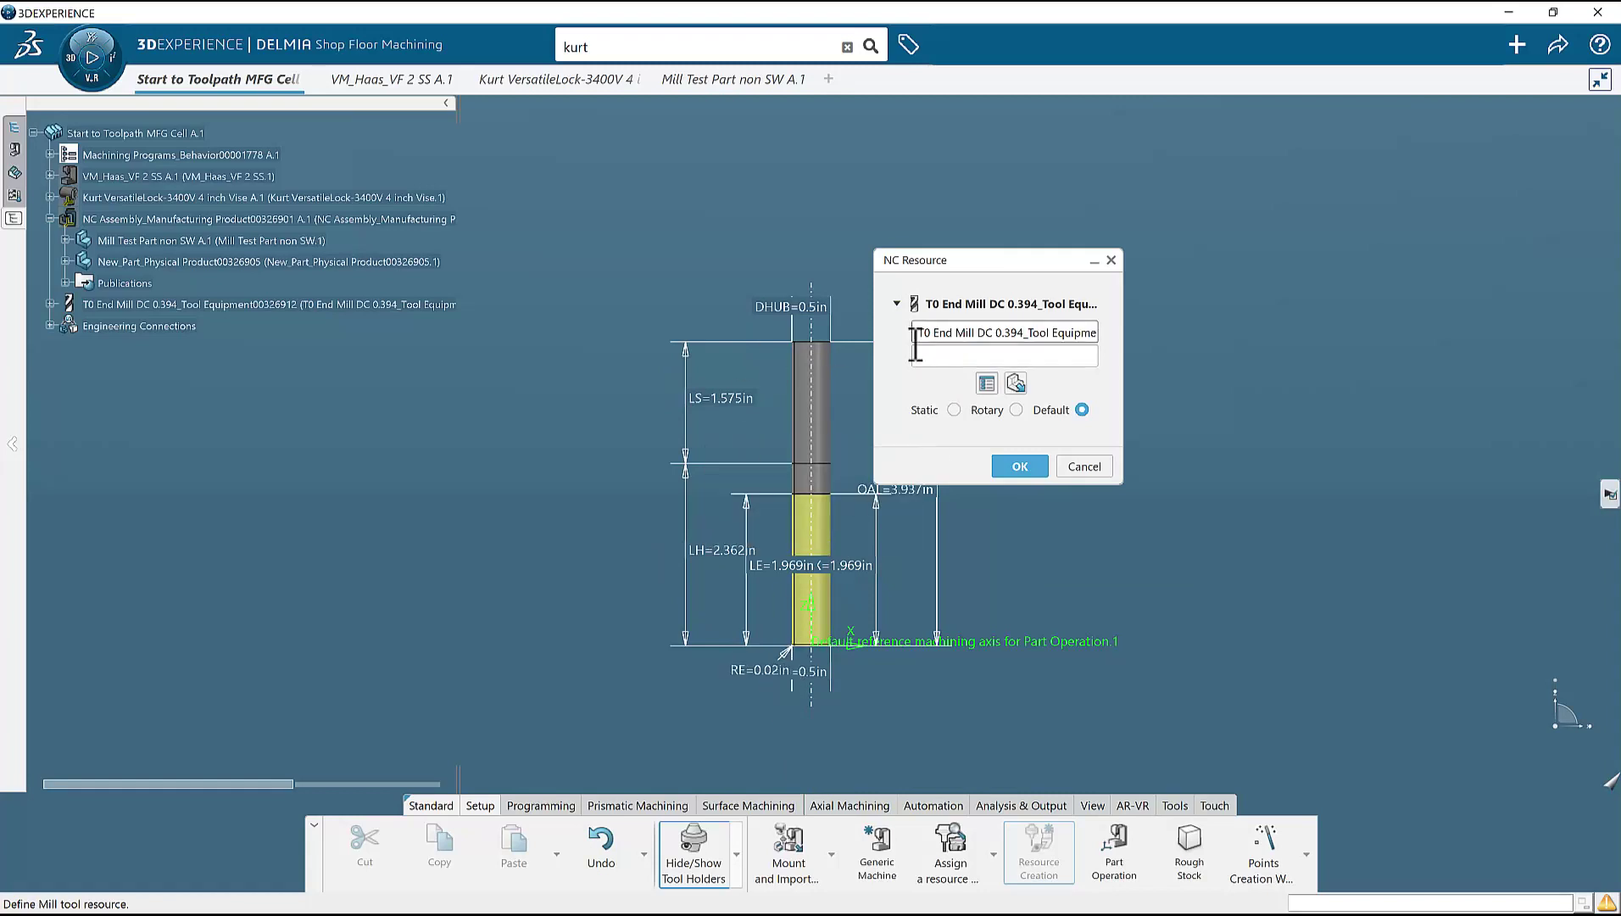
- Name the end mill 'test .5 EM', accept it and close the Resource Creation panel
type("test .5 EM")
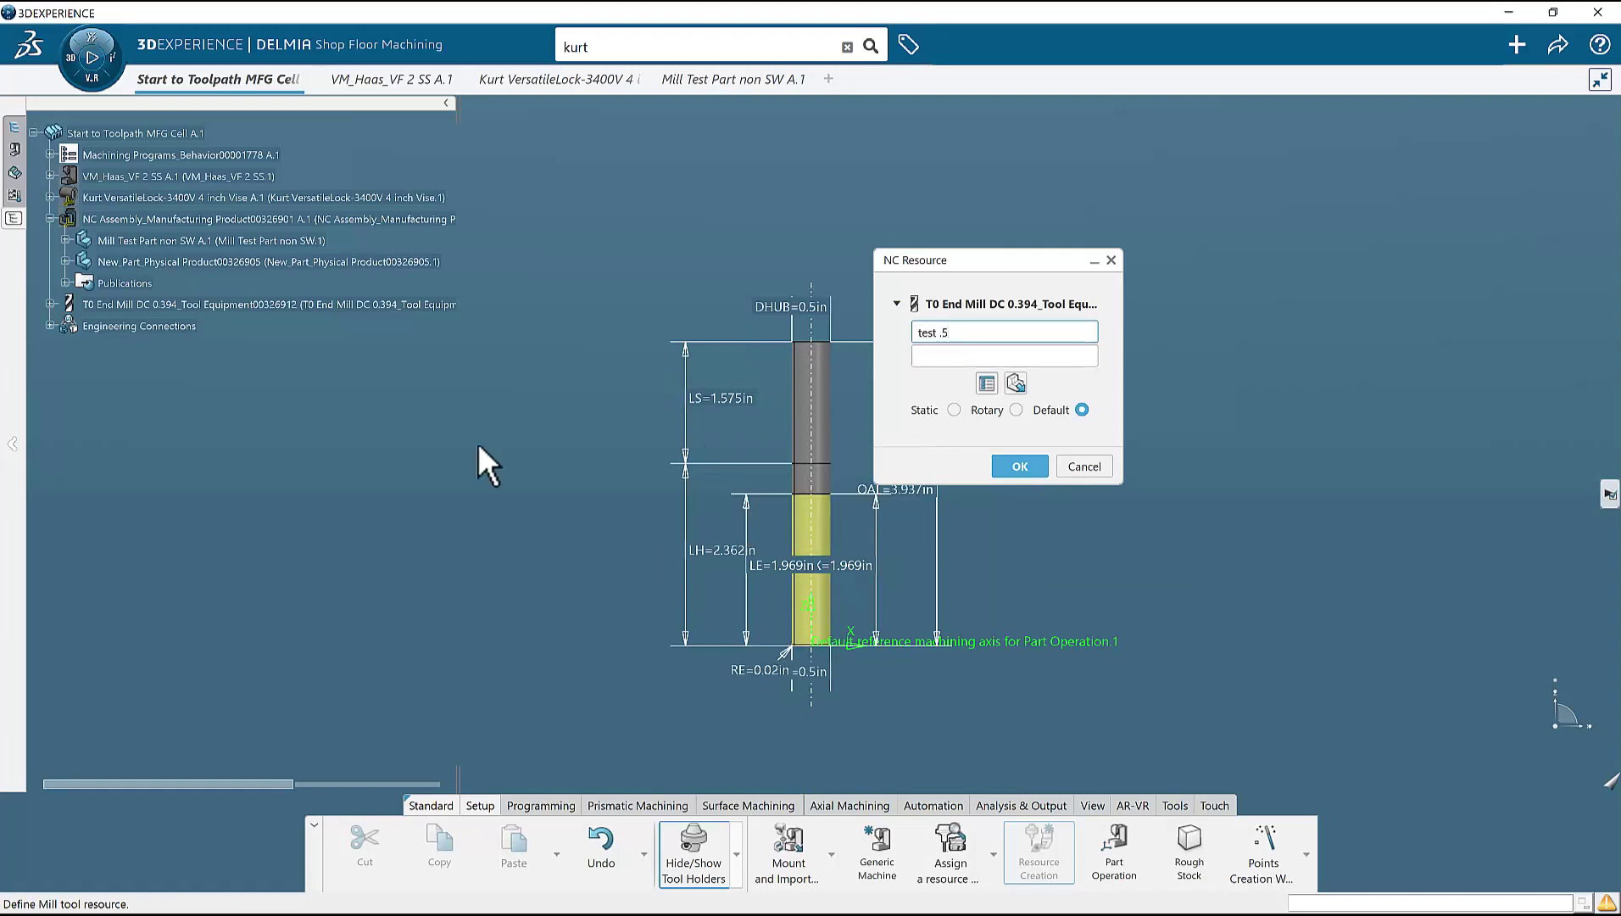
left_click(1017, 466)
left_click(1051, 431)
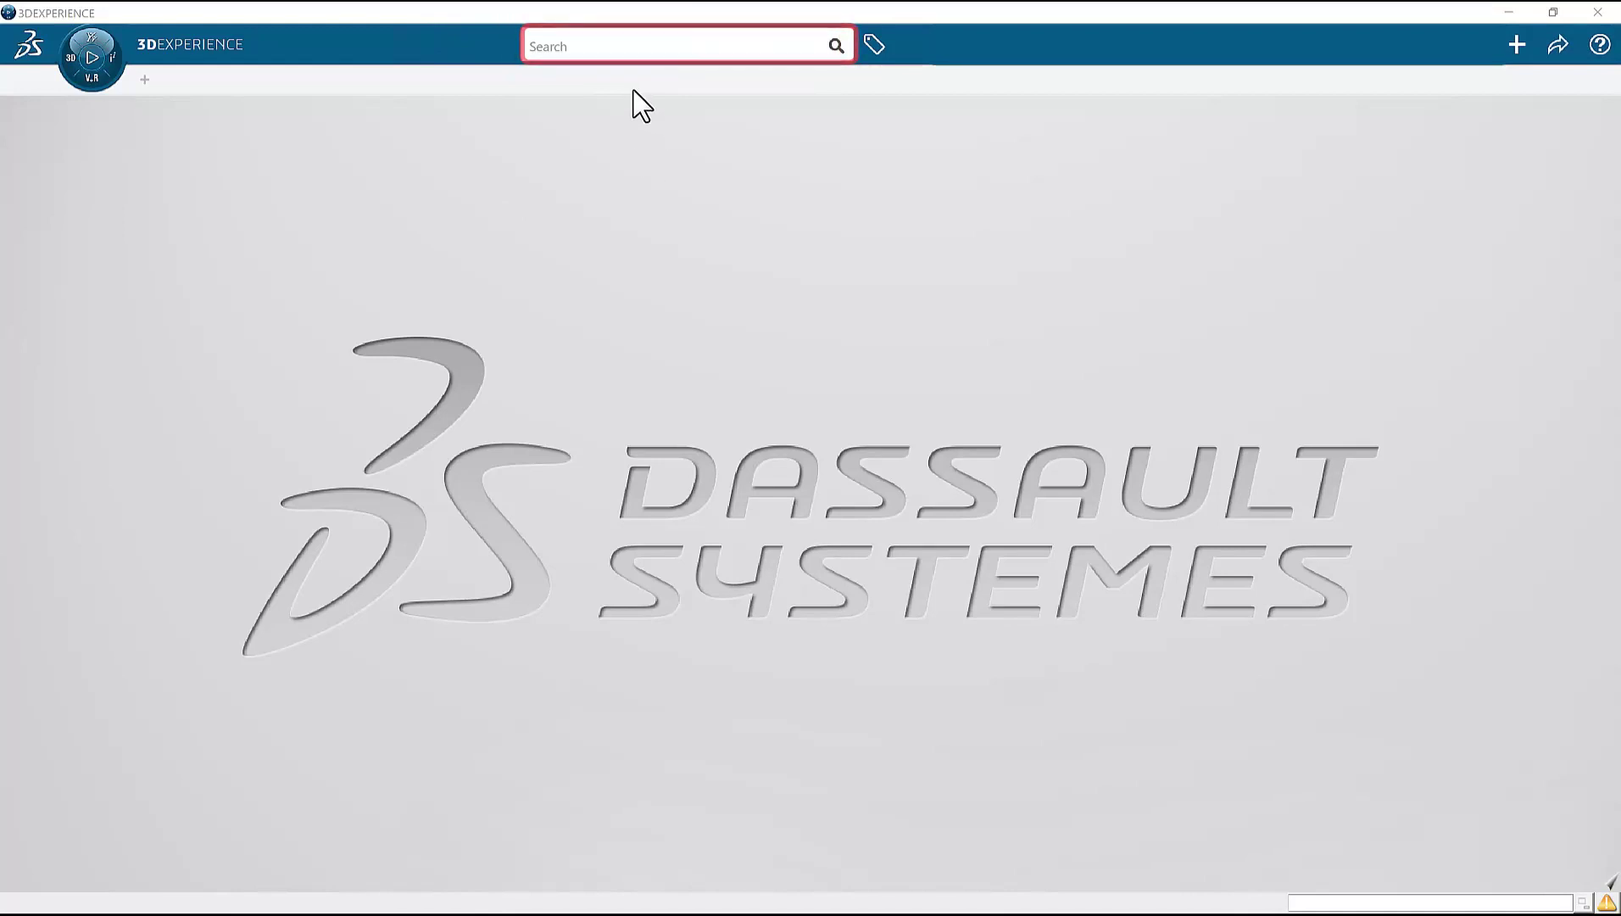
- Open the VM_Haas_VF 2 SS machine product from the recent 'vm_haas' search results
left_click(592, 50)
left_click(585, 75)
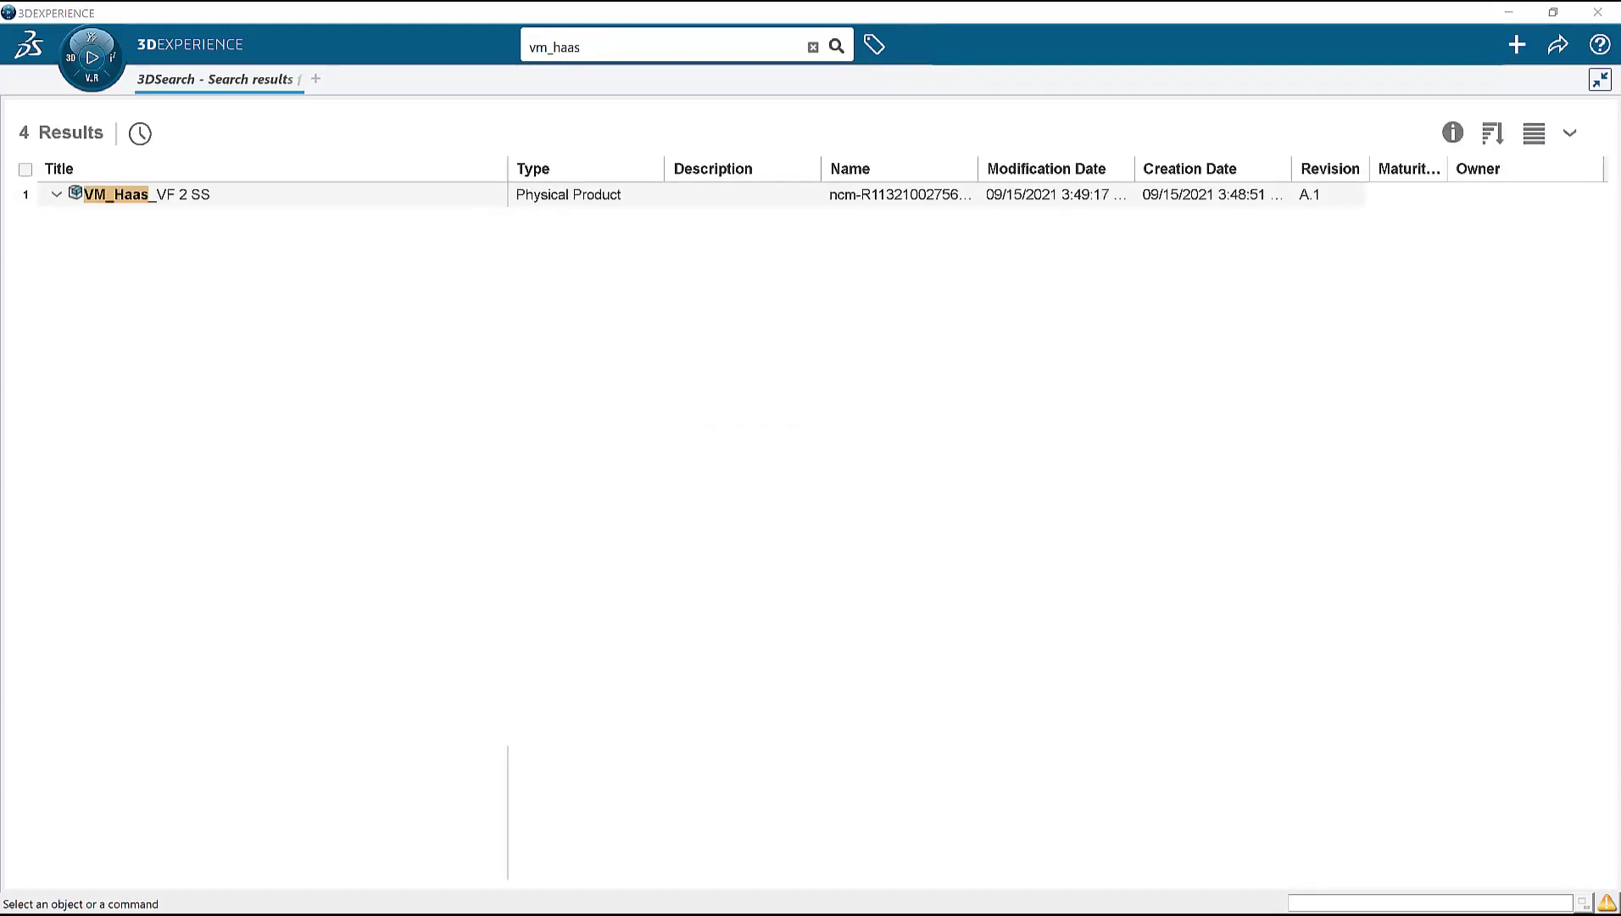
double_click(127, 194)
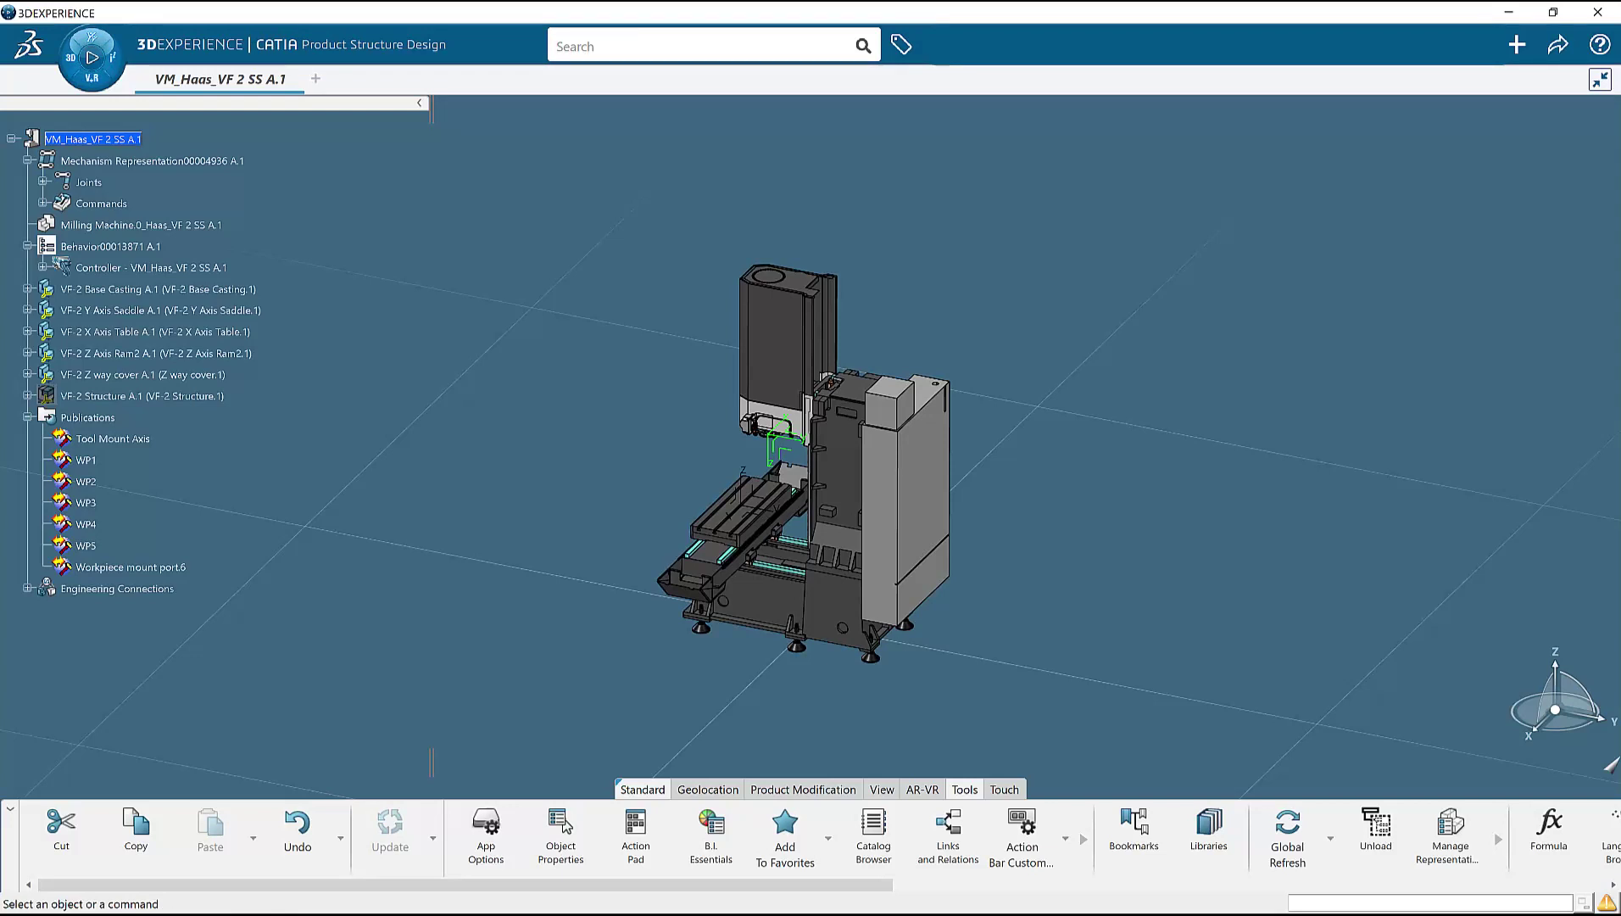
- Launch Shop Floor Machining from My Favorite Apps for the VM_Haas_VF 2 SS A.1 machine
left_click(78, 56)
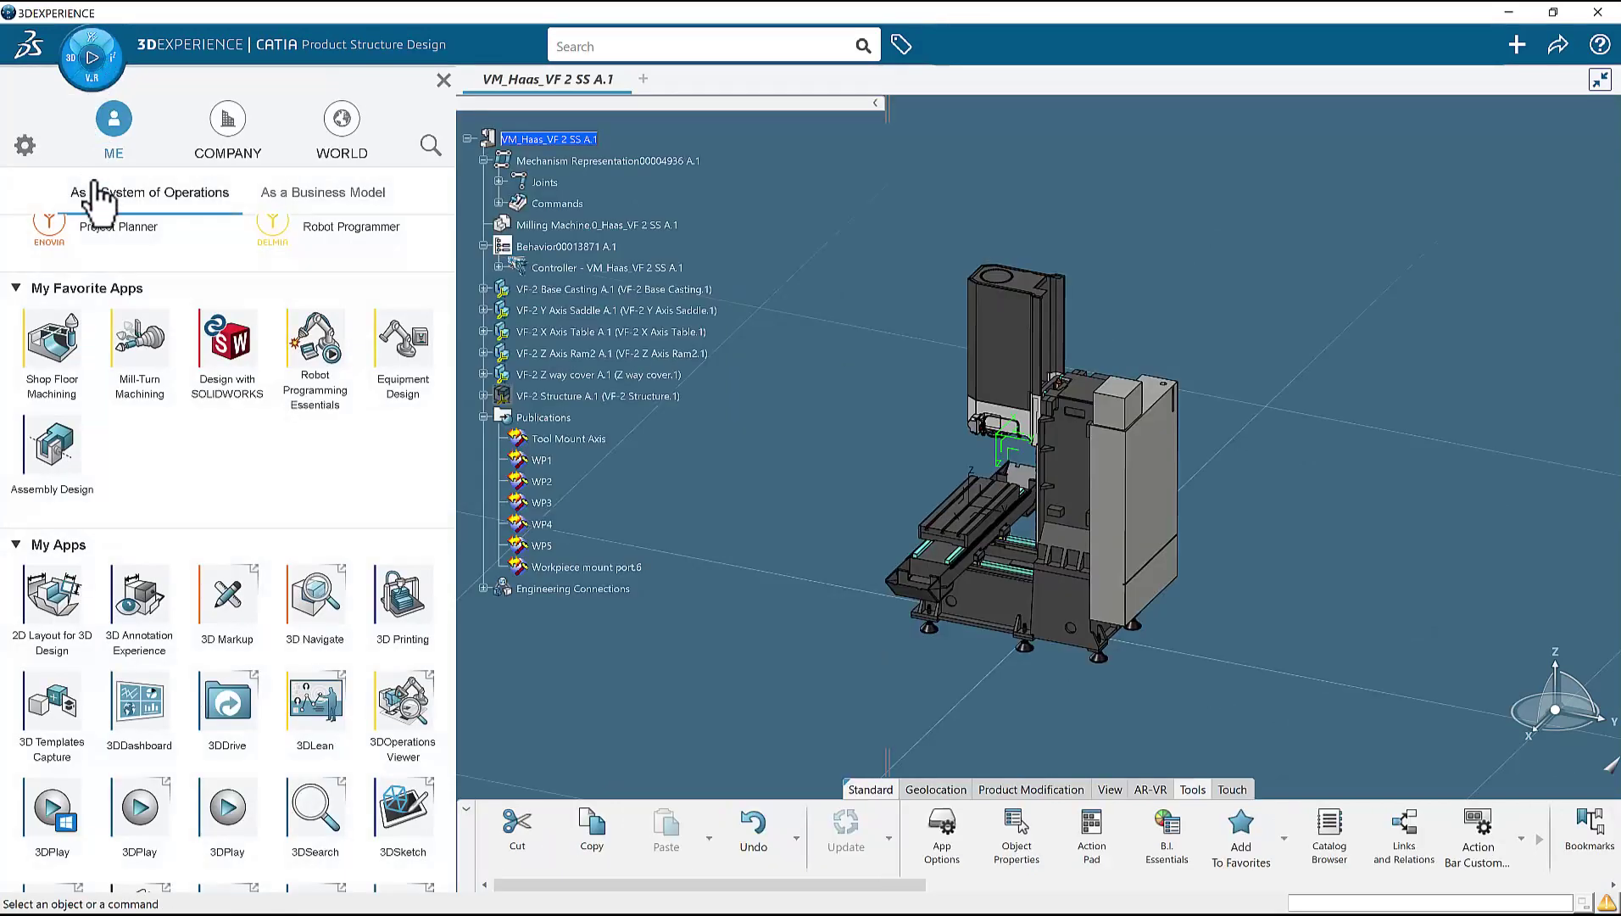
left_click(59, 355)
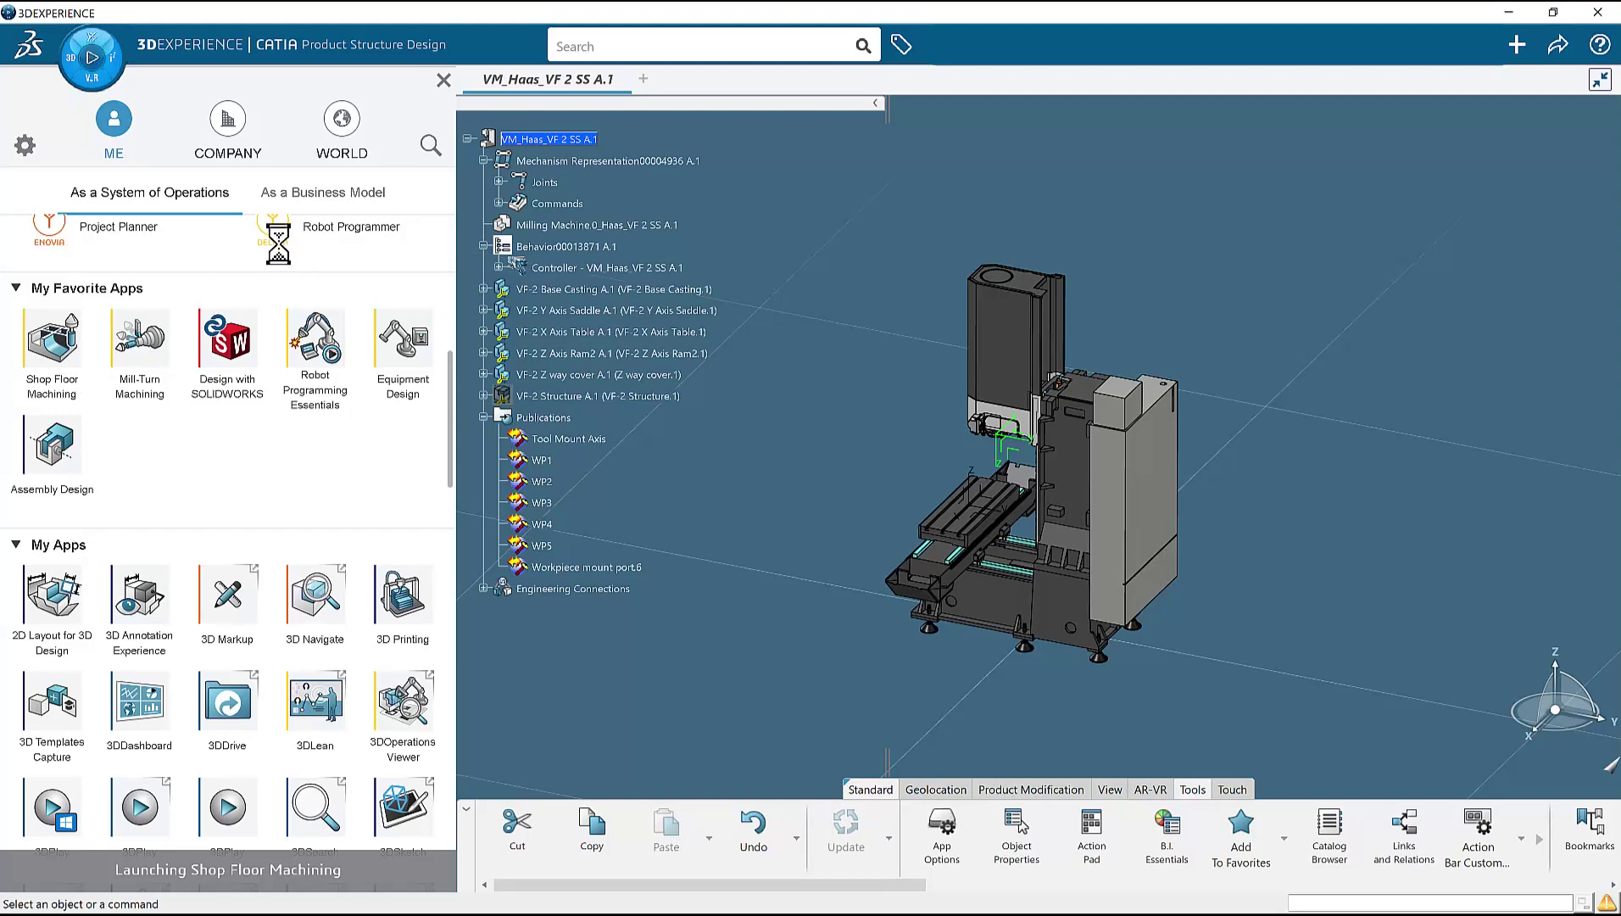